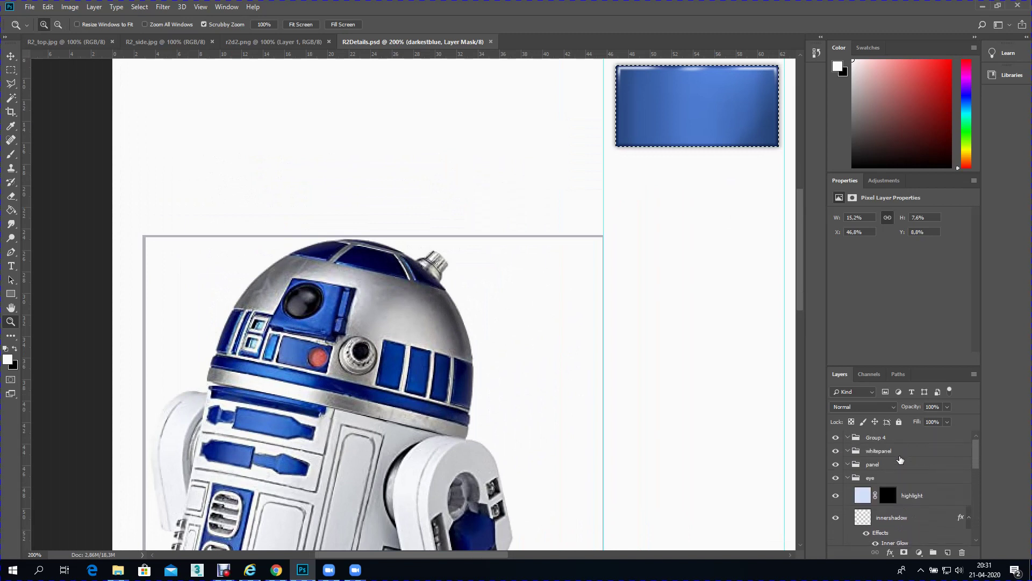
# Step: Collapse the eye layer group and toggle its visibility off and on to check what it contains
pyautogui.click(860, 478)
pyautogui.click(835, 477)
pyautogui.click(835, 477)
pyautogui.click(835, 478)
pyautogui.click(835, 478)
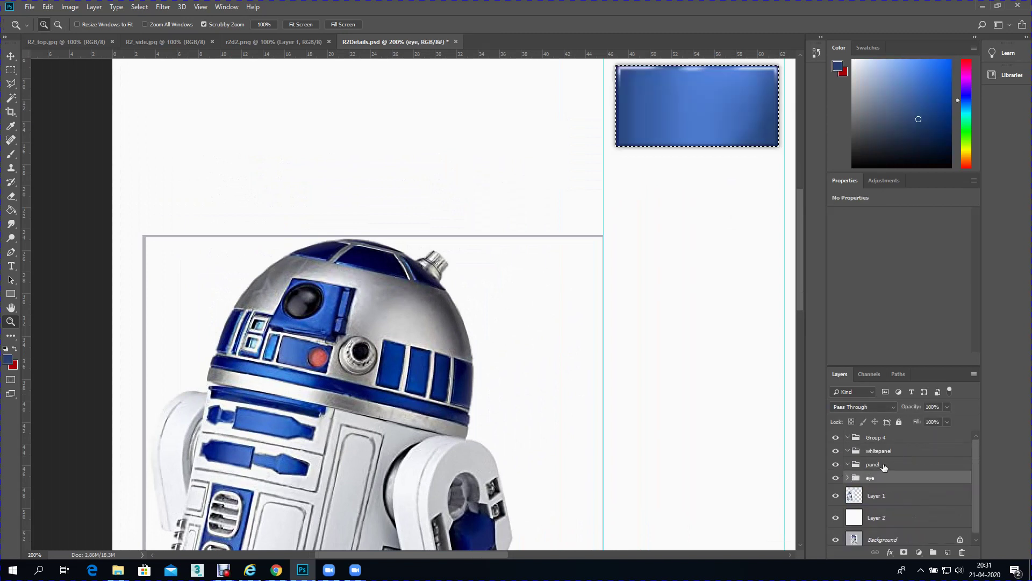
# Step: Rename the panel layer group to redpart
pyautogui.click(873, 464)
pyautogui.doubleClick(873, 465)
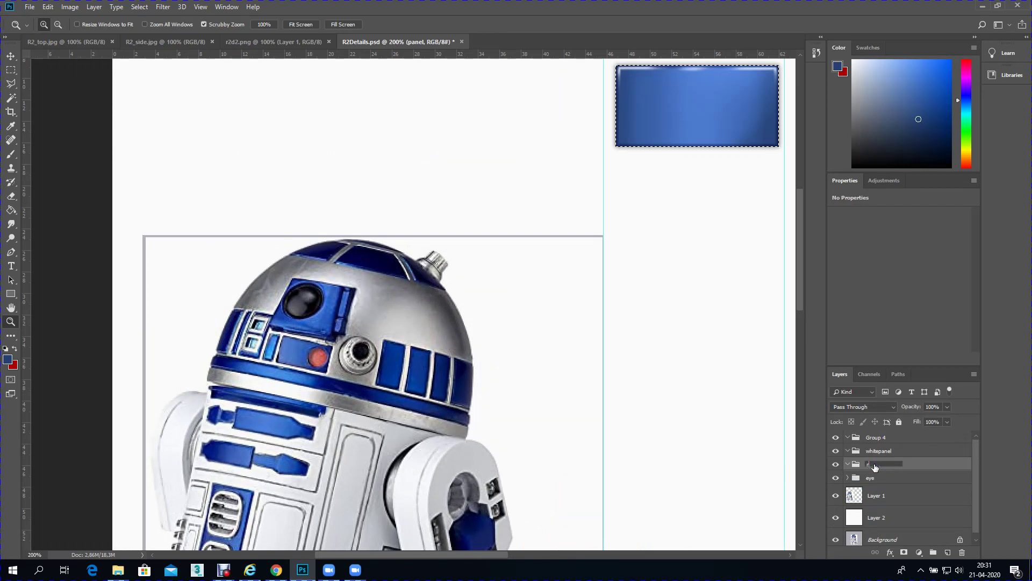
pyautogui.write('redpart')
pyautogui.press('Return')
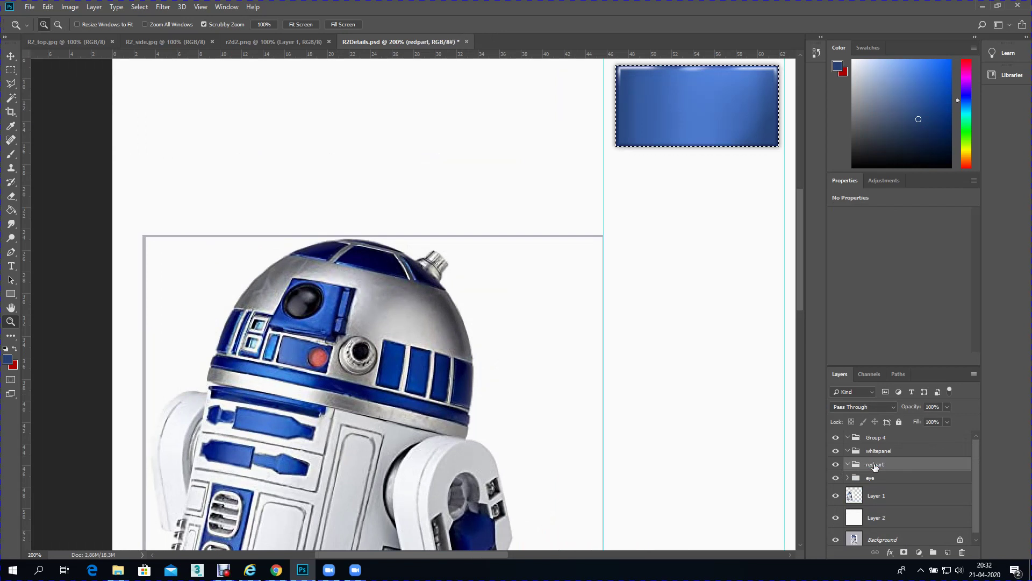
# Step: Sample the red of the droid's round dome light and choose a slightly darker shade of it as the foreground colour
pyautogui.click(12, 125)
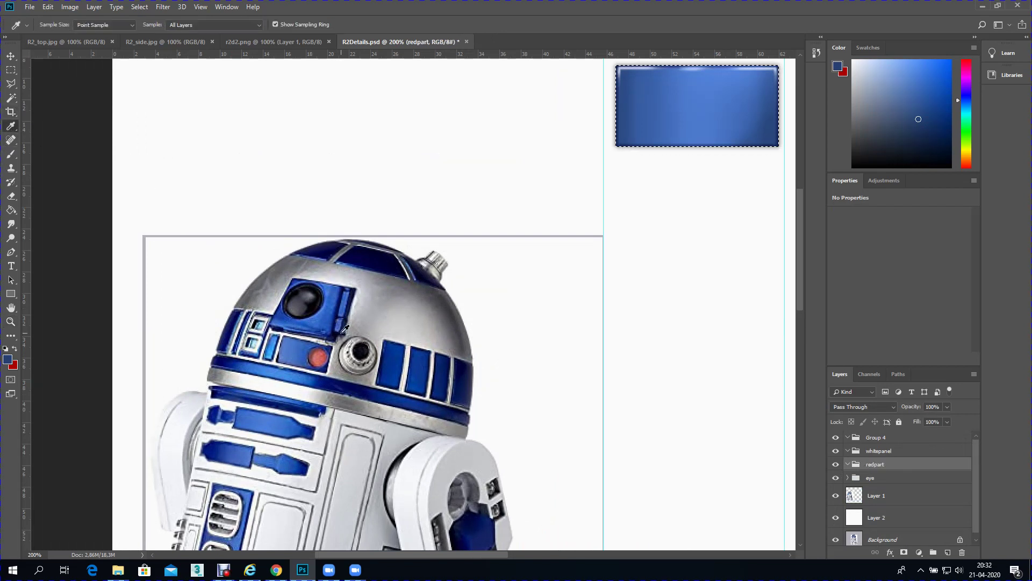
pyautogui.click(321, 353)
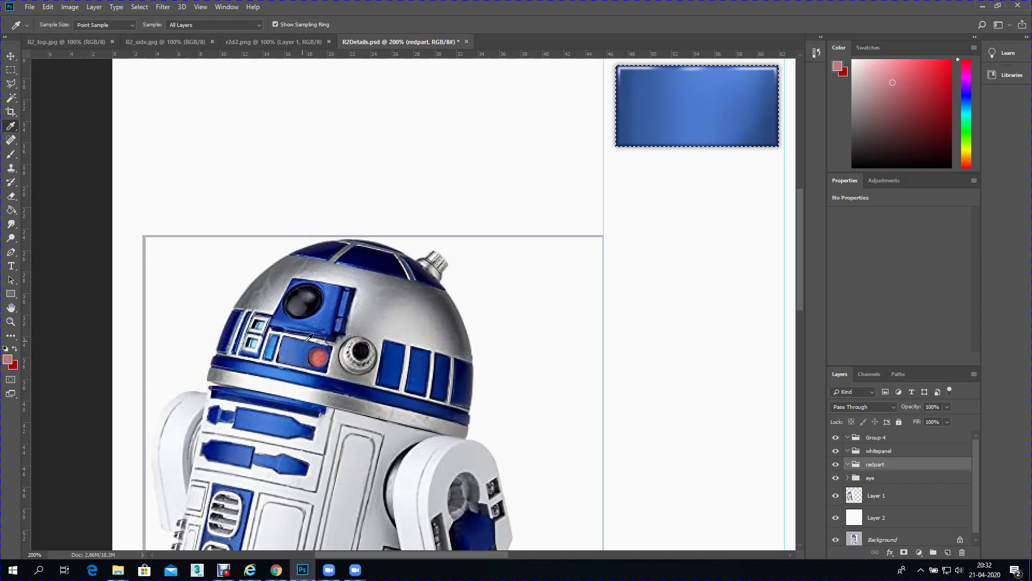
pyautogui.click(897, 98)
# Step: Add a new layer inside the redpart group, clear the selection and fill the whole layer with the dull red
pyautogui.click(947, 552)
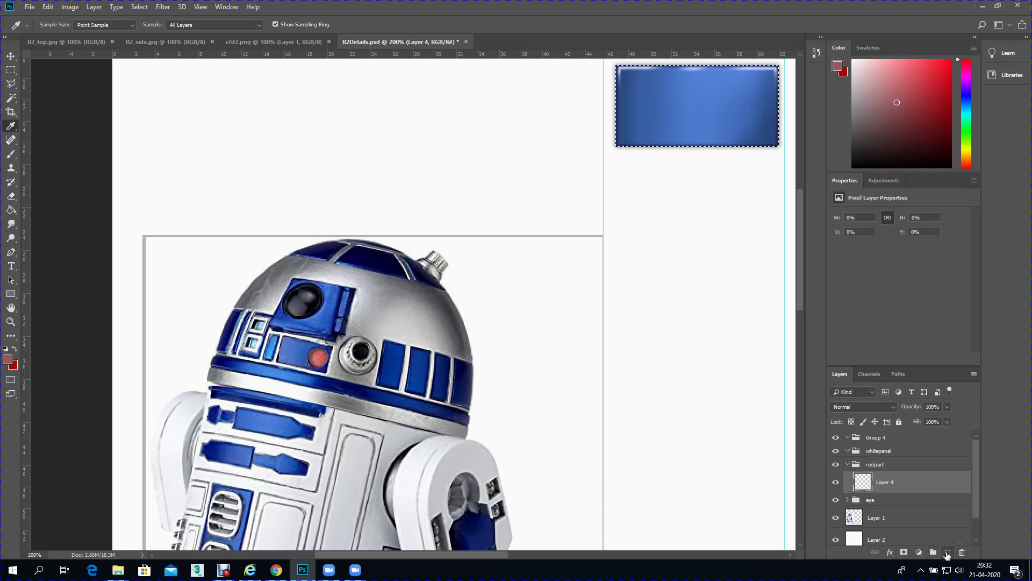
pyautogui.click(10, 210)
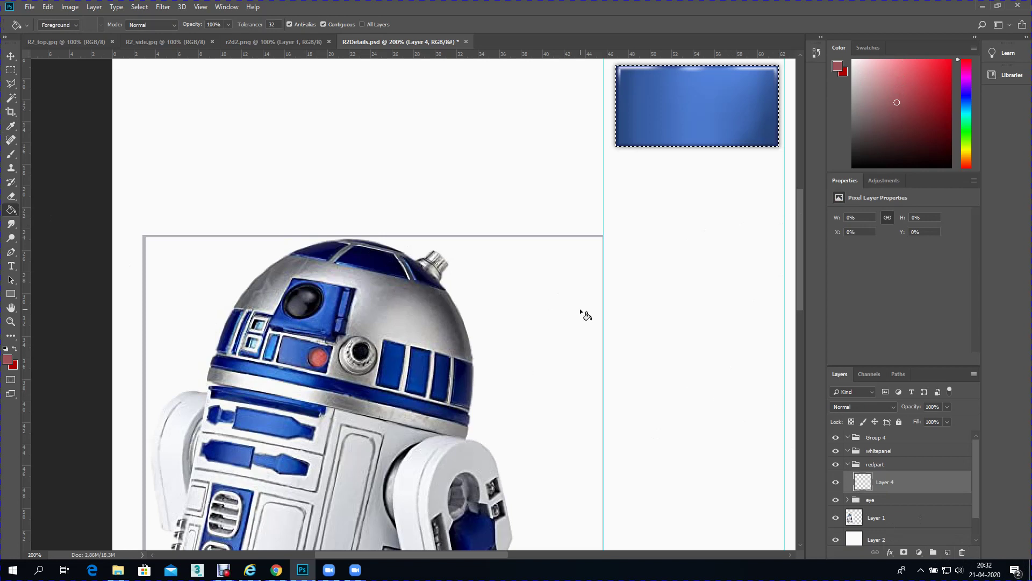
pyautogui.click(140, 7)
pyautogui.click(149, 29)
pyautogui.click(406, 195)
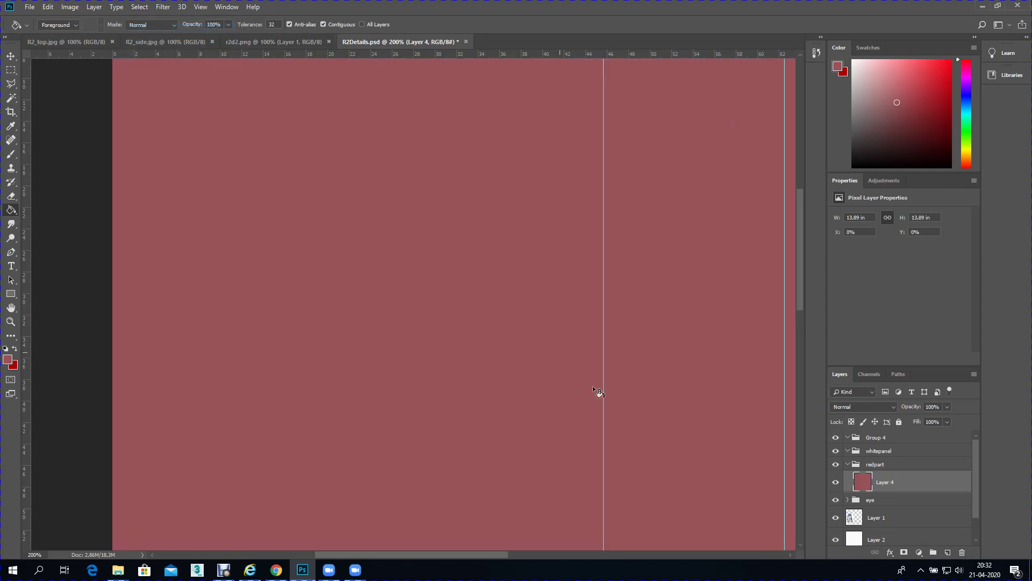
# Step: Give the red layer a black mask and reveal one circle near the blue panel's right end with a hard 55 px brush
pyautogui.click(905, 553)
pyautogui.hotkey('ctrl', 'i')
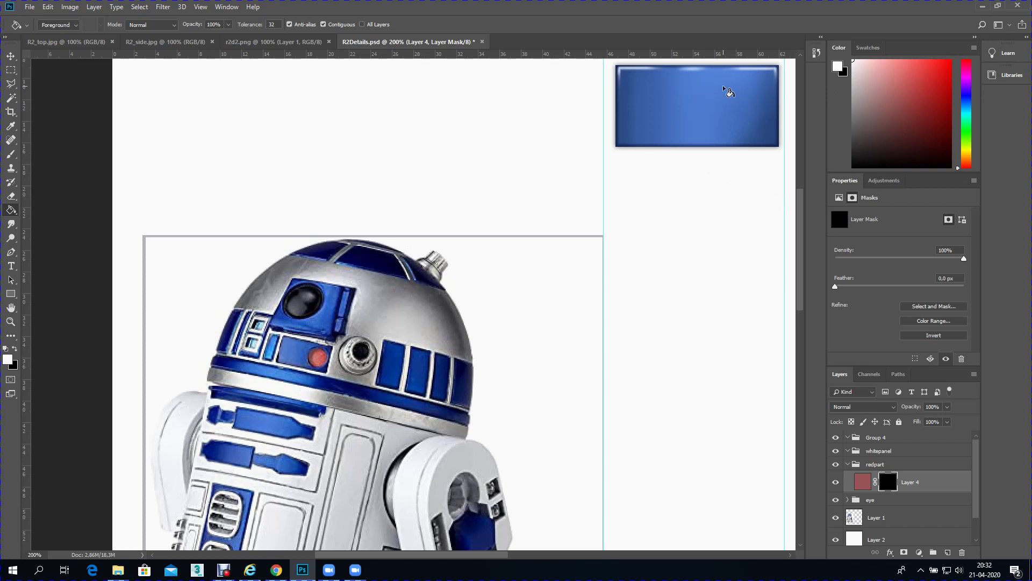
pyautogui.click(10, 156)
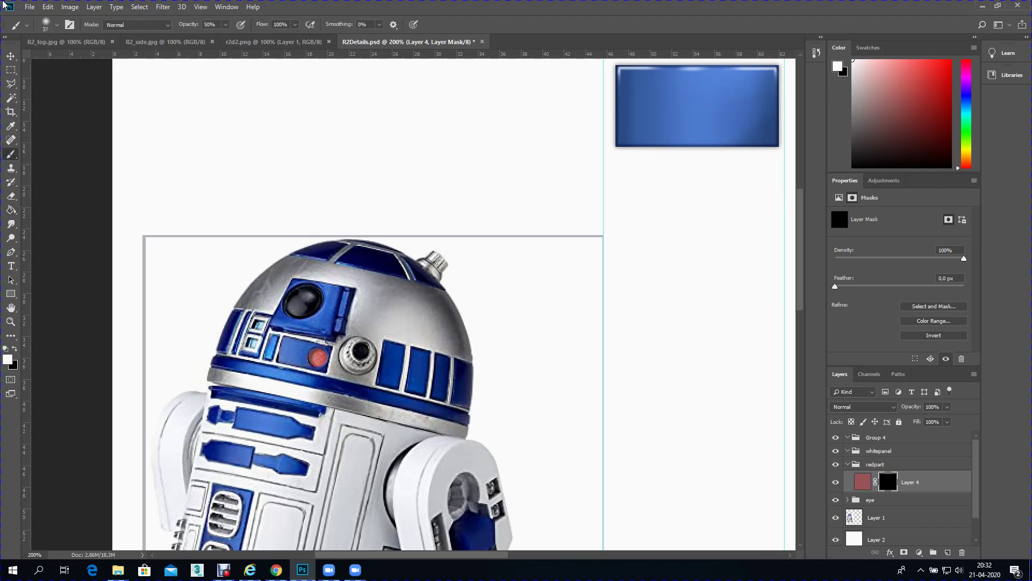
pyautogui.click(47, 26)
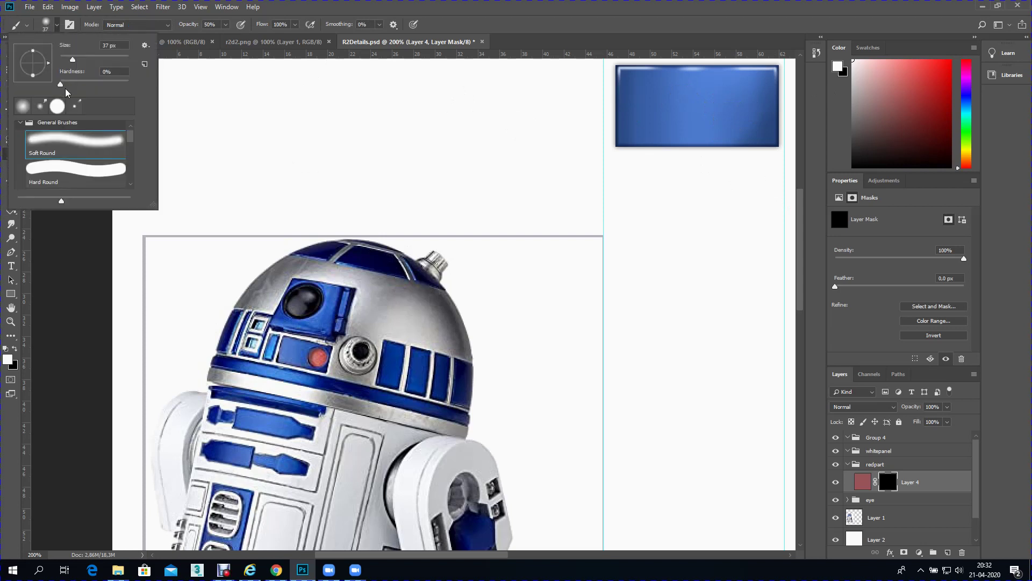
pyautogui.moveTo(60, 85); pyautogui.dragTo(154, 85)
pyautogui.moveTo(73, 59); pyautogui.dragTo(79, 64)
pyautogui.press('Return')
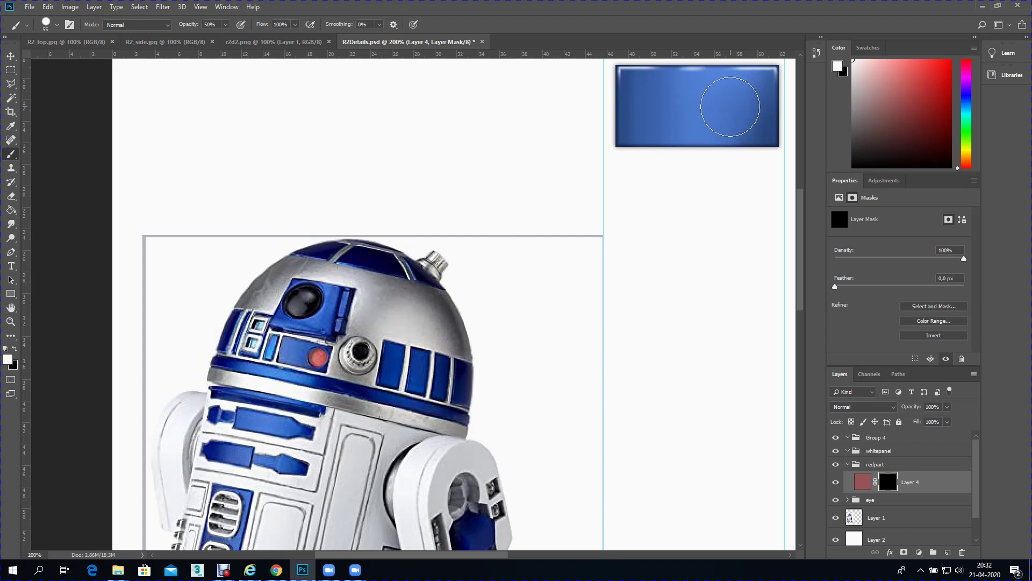
pyautogui.click(730, 106)
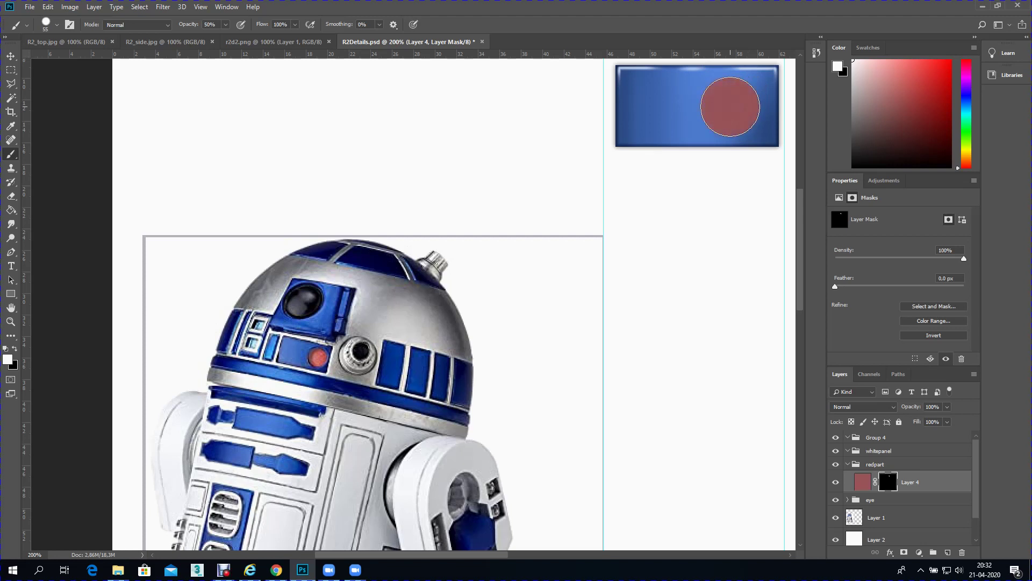
# Step: Raise the brush opacity to 100% and strengthen the revealed red circle on the layer mask
pyautogui.click(226, 25)
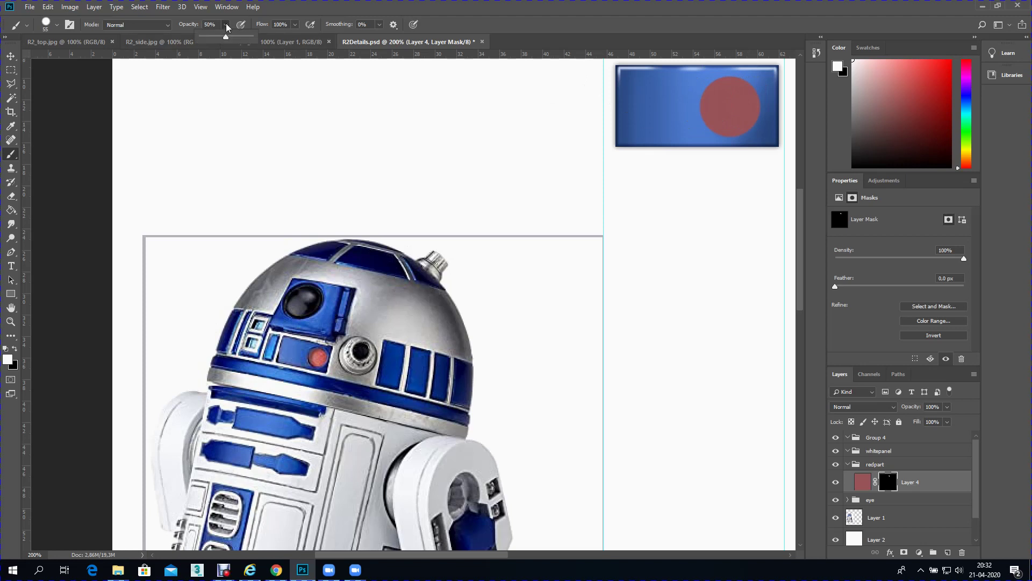
pyautogui.moveTo(224, 37); pyautogui.dragTo(251, 37)
pyautogui.press('Return')
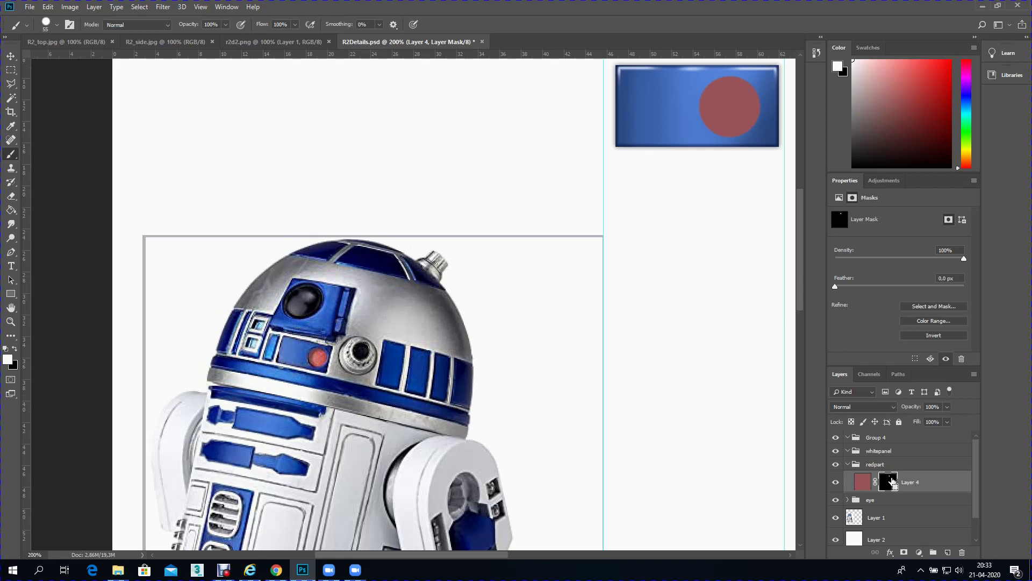
# Step: Load the circle mask as a selection, fill it with white (ffffff) on a new layer and set that layer's blend mode to Multiply
pyautogui.keyDown('ctrl'); pyautogui.click(891, 482); pyautogui.keyUp('ctrl')
pyautogui.click(948, 553)
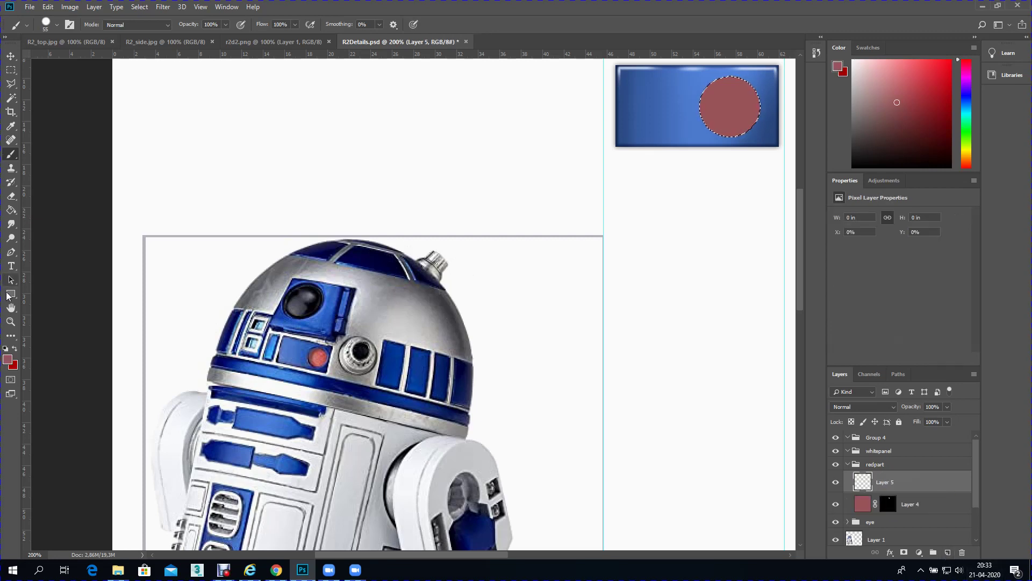
pyautogui.click(8, 358)
pyautogui.write('ffffff')
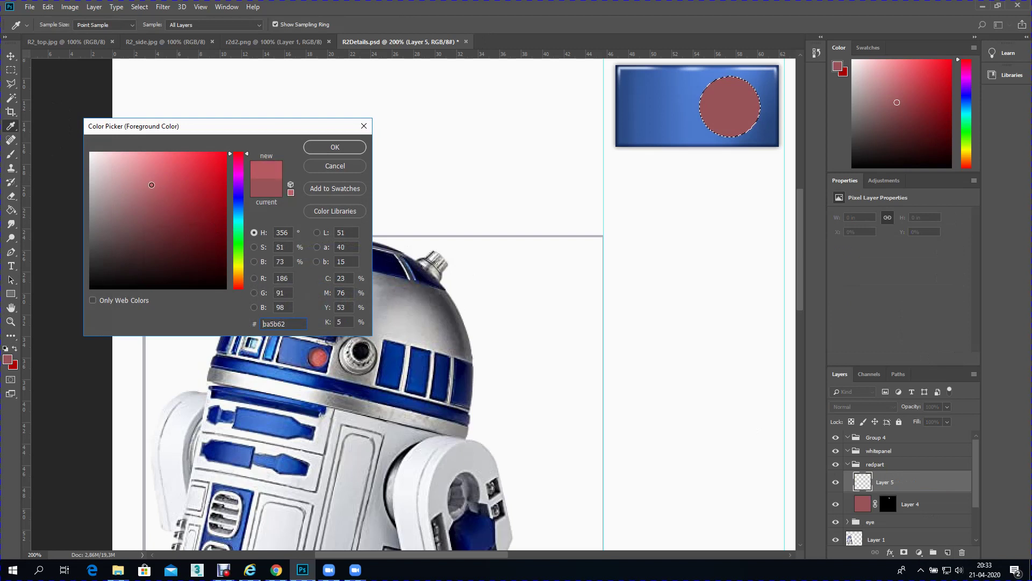
pyautogui.click(314, 149)
pyautogui.click(11, 210)
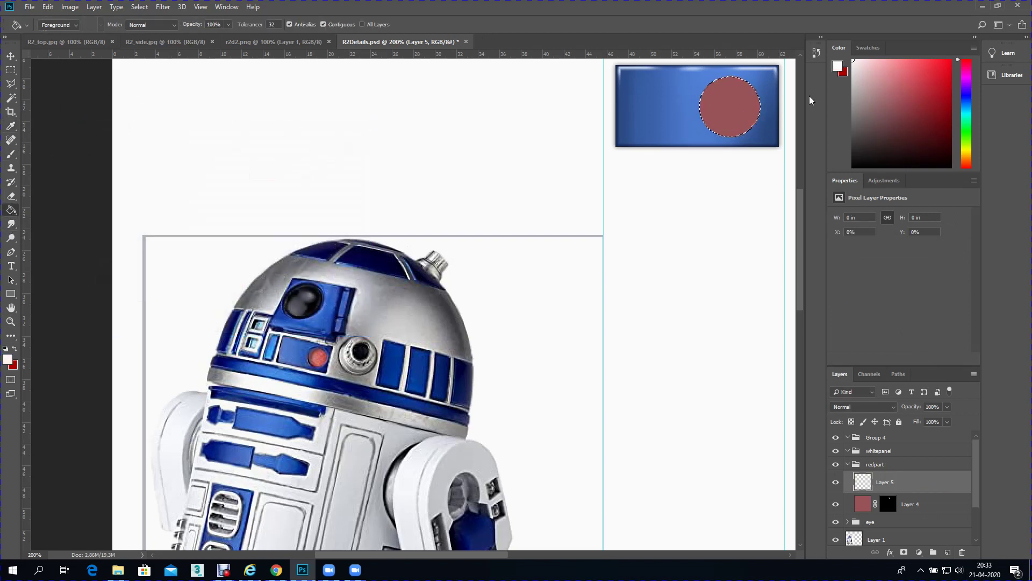
pyautogui.click(731, 117)
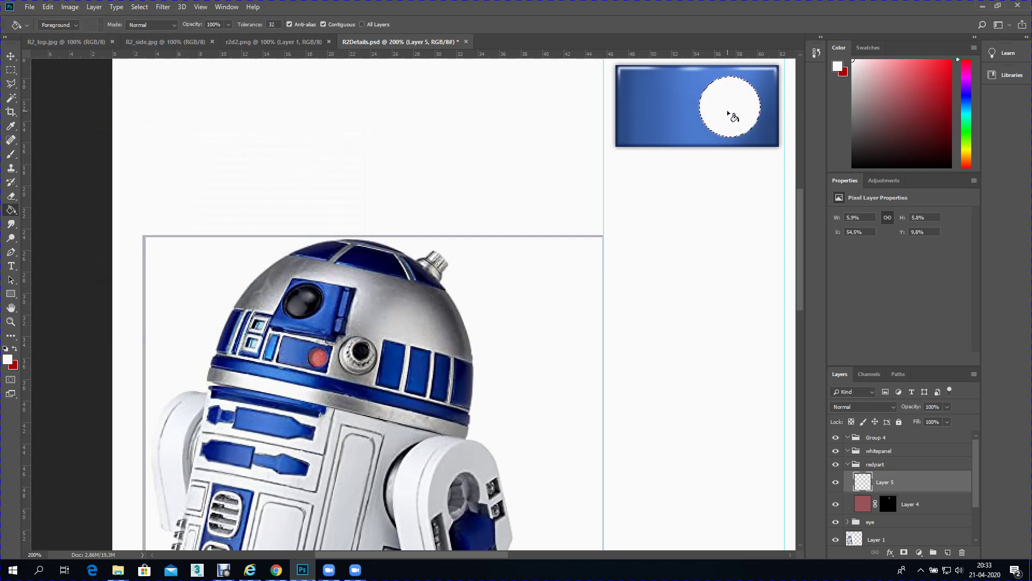
pyautogui.click(844, 408)
pyautogui.click(849, 178)
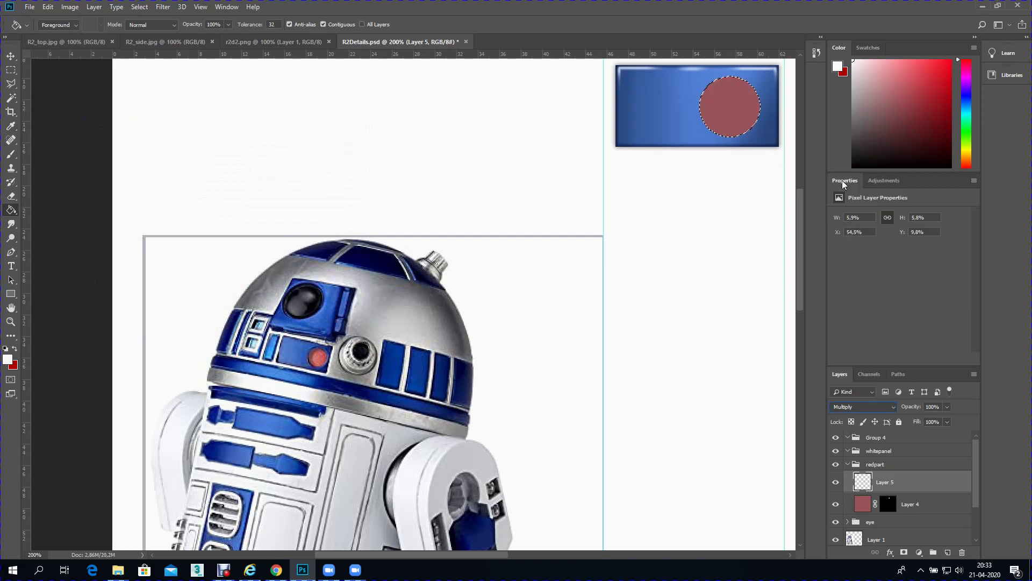
# Step: Add an Inner Glow to the white circle layer, using a glow colour sampled from the red circle
pyautogui.click(11, 322)
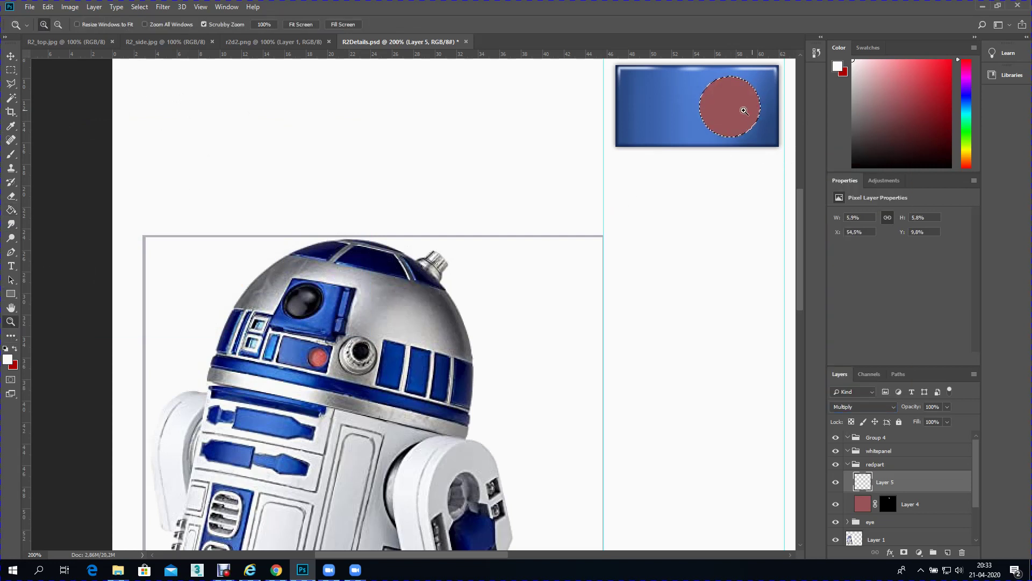
pyautogui.moveTo(747, 105); pyautogui.dragTo(727, 174)
pyautogui.click(727, 171)
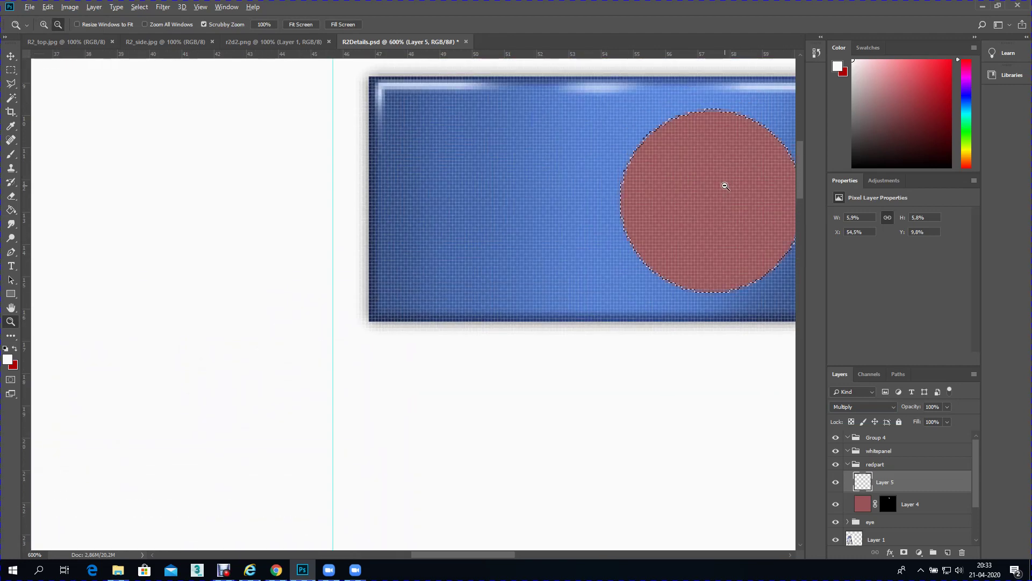
pyautogui.click(890, 552)
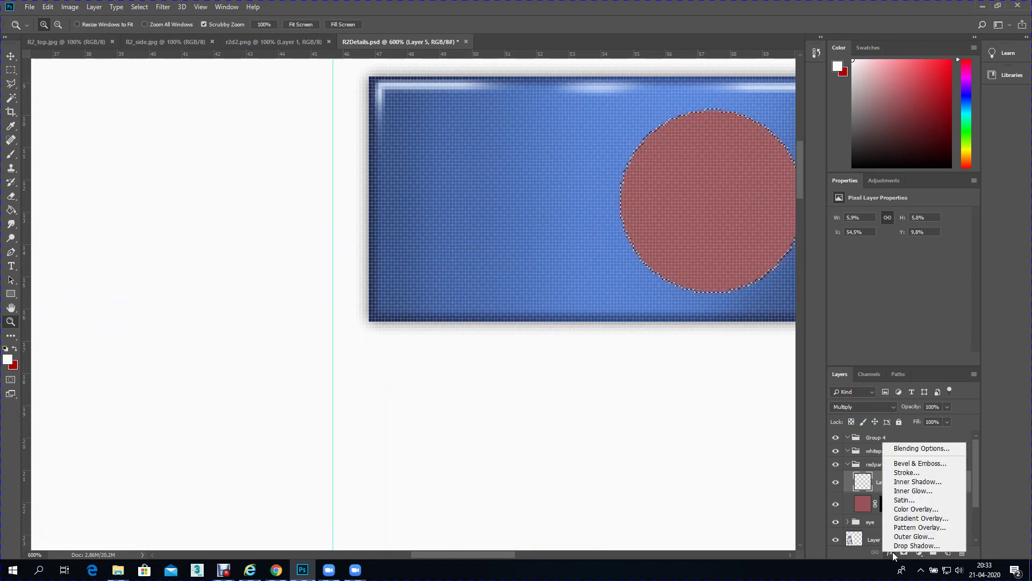
pyautogui.click(899, 490)
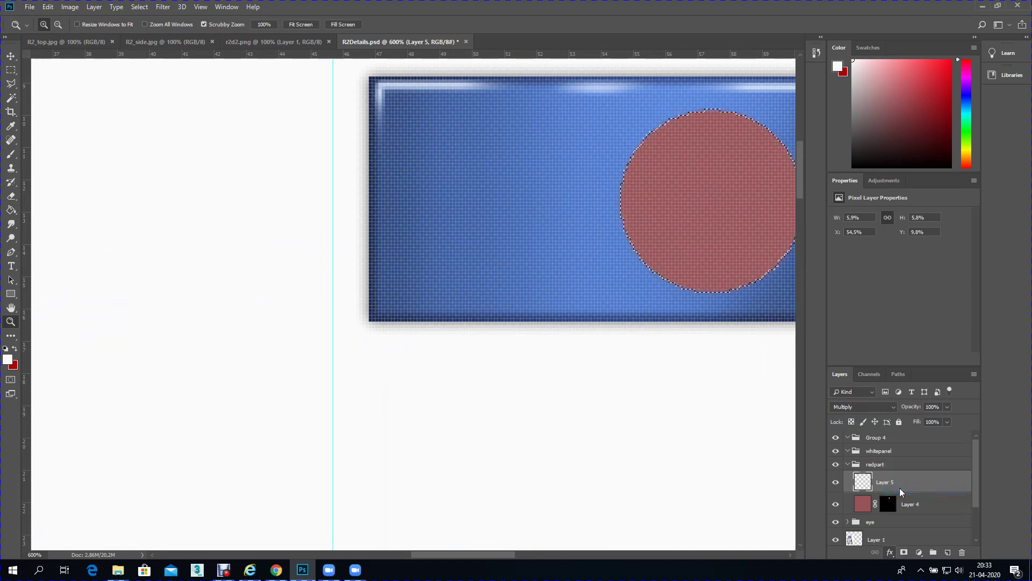
pyautogui.moveTo(729, 100); pyautogui.dragTo(243, 111)
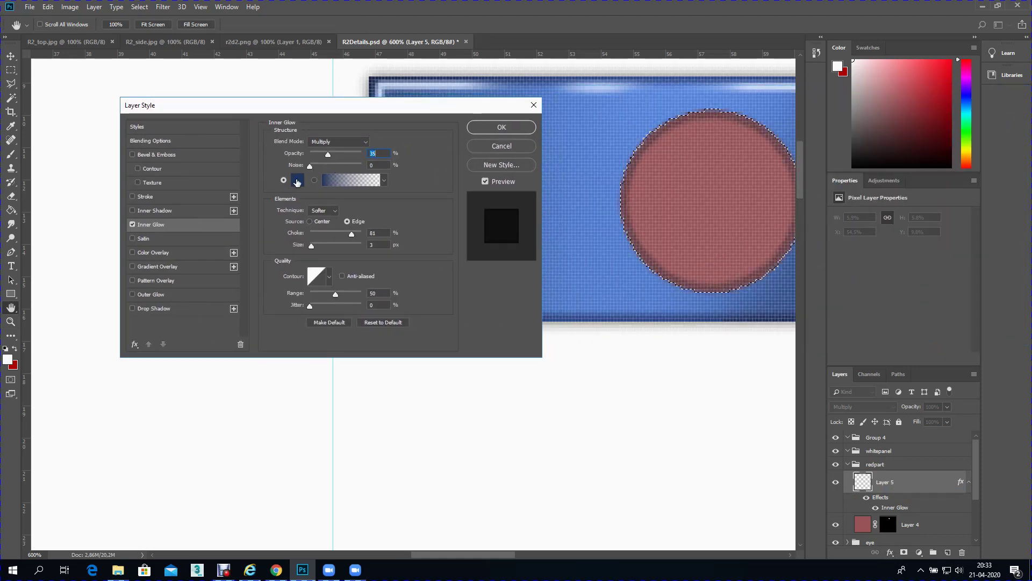
pyautogui.click(296, 181)
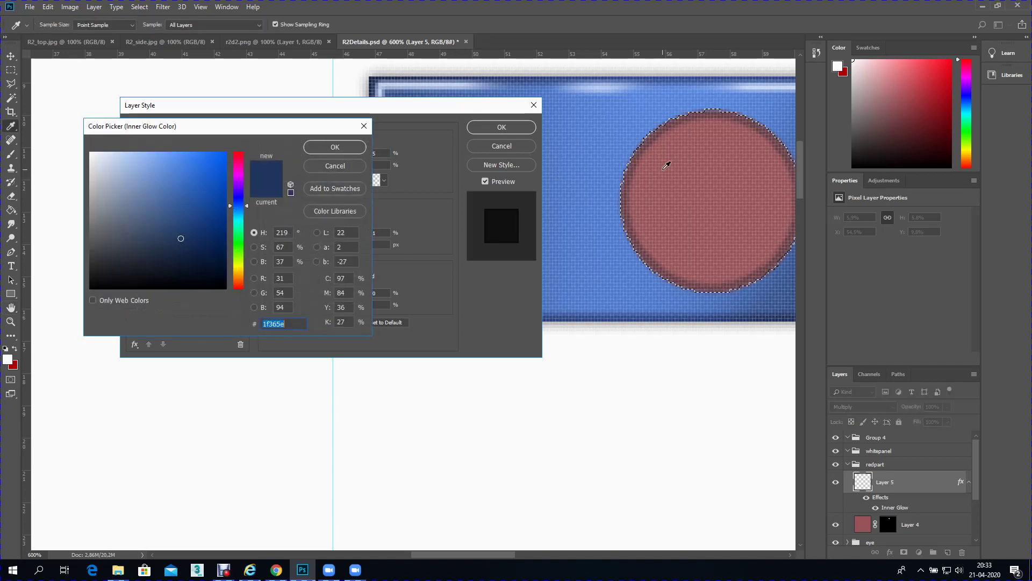
pyautogui.click(665, 168)
pyautogui.click(311, 146)
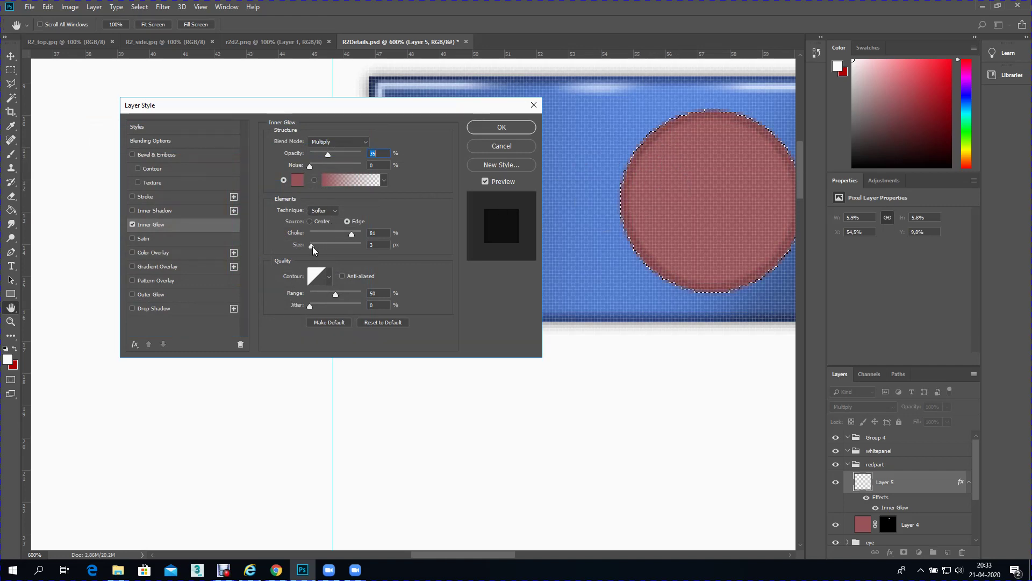
# Step: Set the Inner Glow size to 7 px and choke to 22%, and apply the layer style
pyautogui.moveTo(310, 247); pyautogui.dragTo(311, 248)
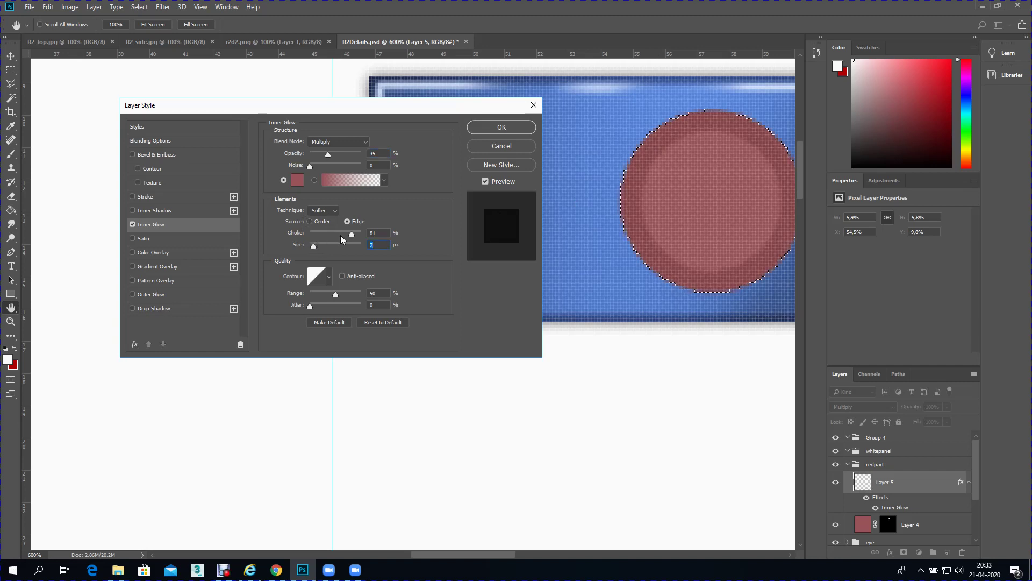
pyautogui.moveTo(350, 236); pyautogui.dragTo(348, 237)
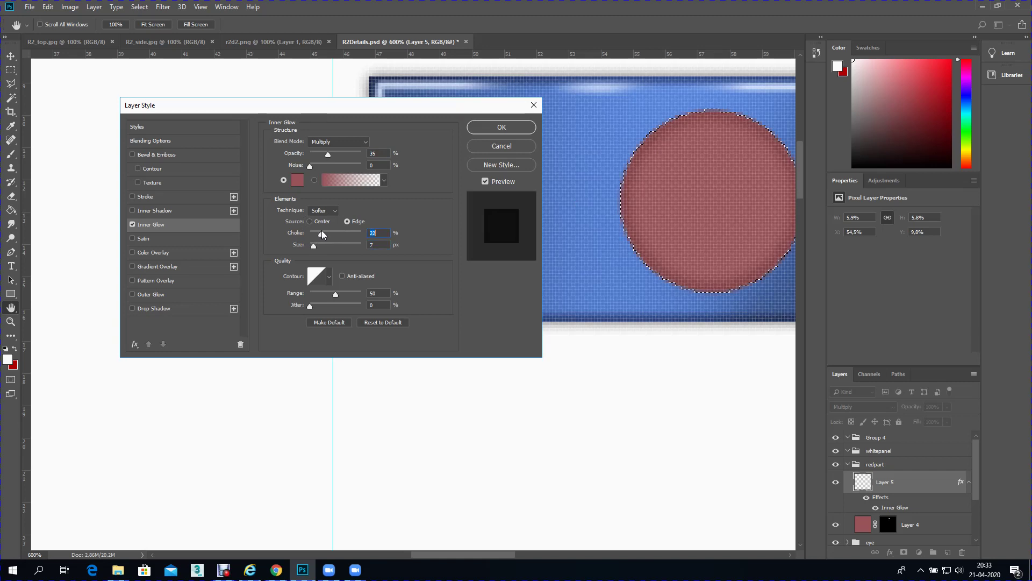
pyautogui.click(510, 129)
# Step: Add a new layer directly above Layer 4 and clear the circle selection
pyautogui.press('z')
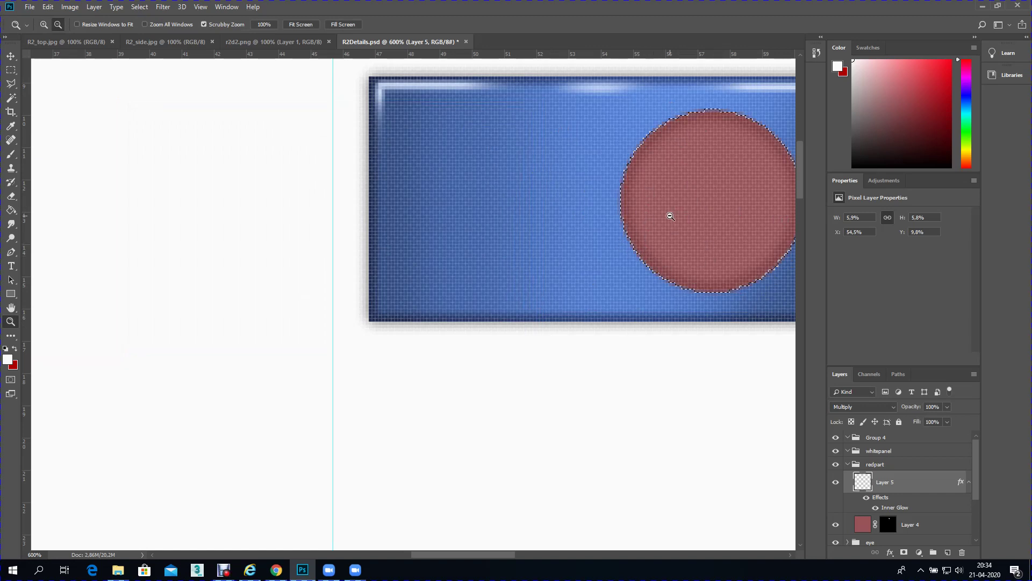
pyautogui.keyDown('alt'); pyautogui.click(671, 217); pyautogui.keyUp('alt')
pyautogui.keyDown('alt'); pyautogui.click(670, 216); pyautogui.keyUp('alt')
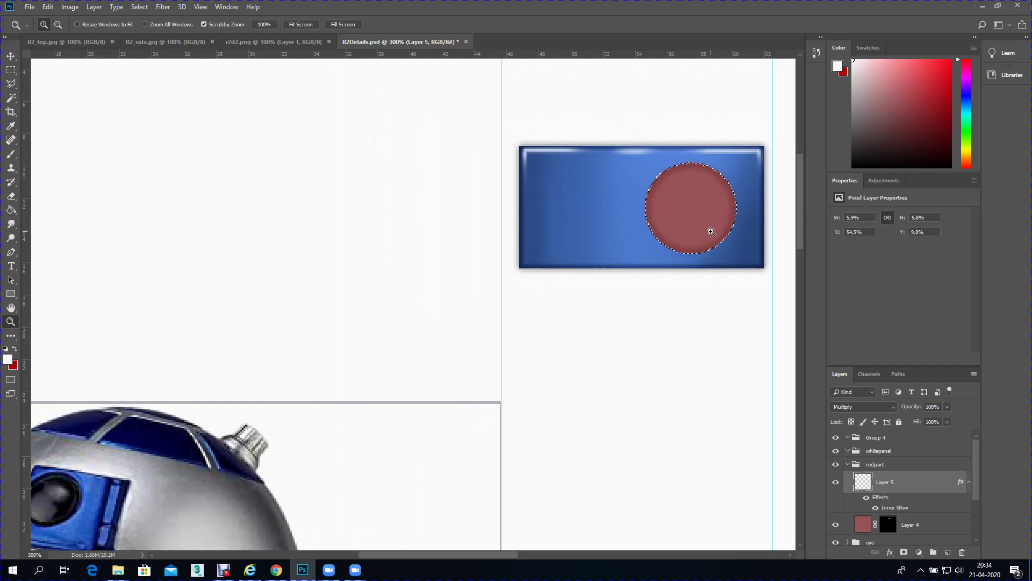
pyautogui.keyDown('alt'); pyautogui.click(327, 269); pyautogui.keyUp('alt')
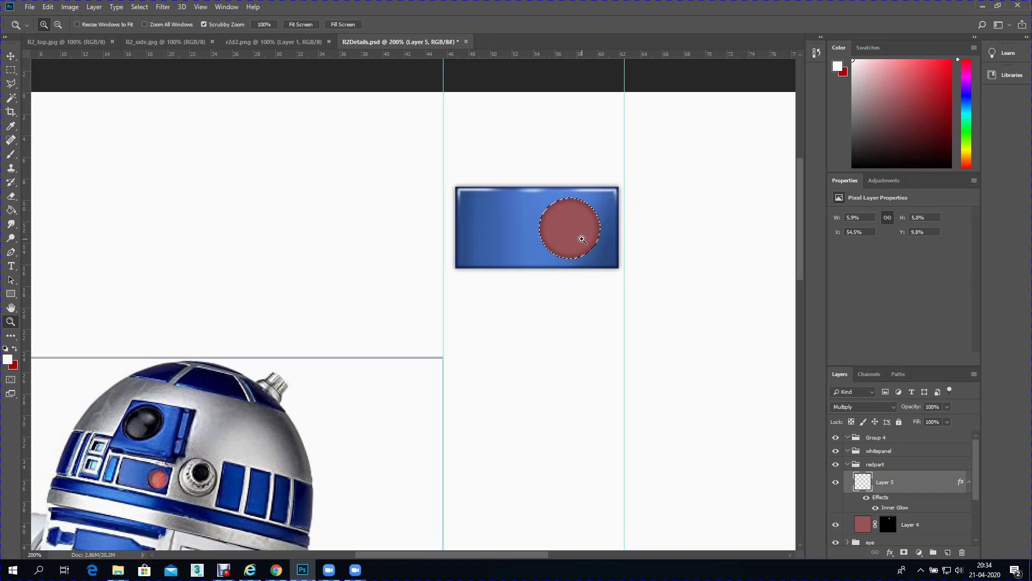
pyautogui.scroll(1, 583, 250)
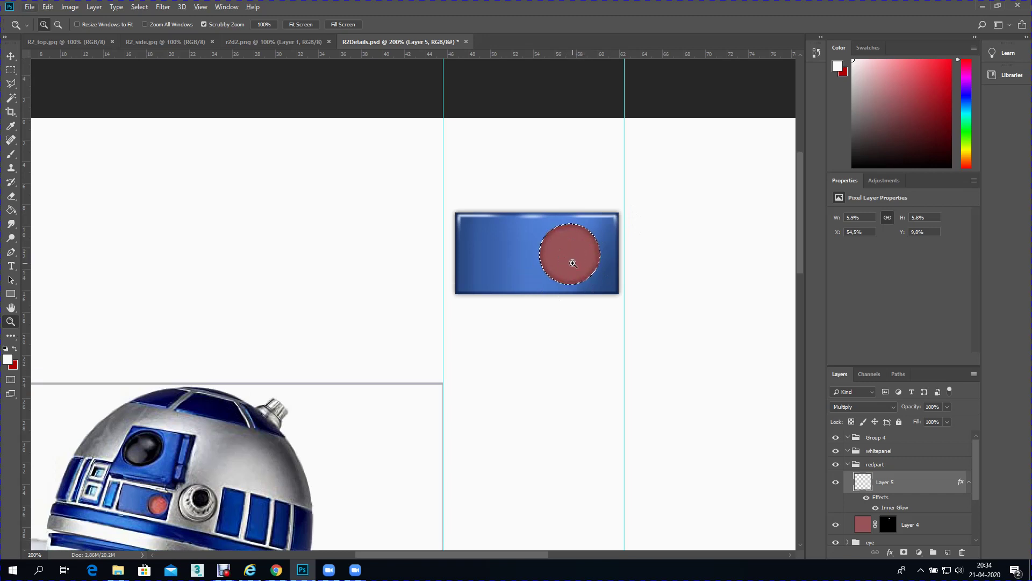
pyautogui.click(573, 262)
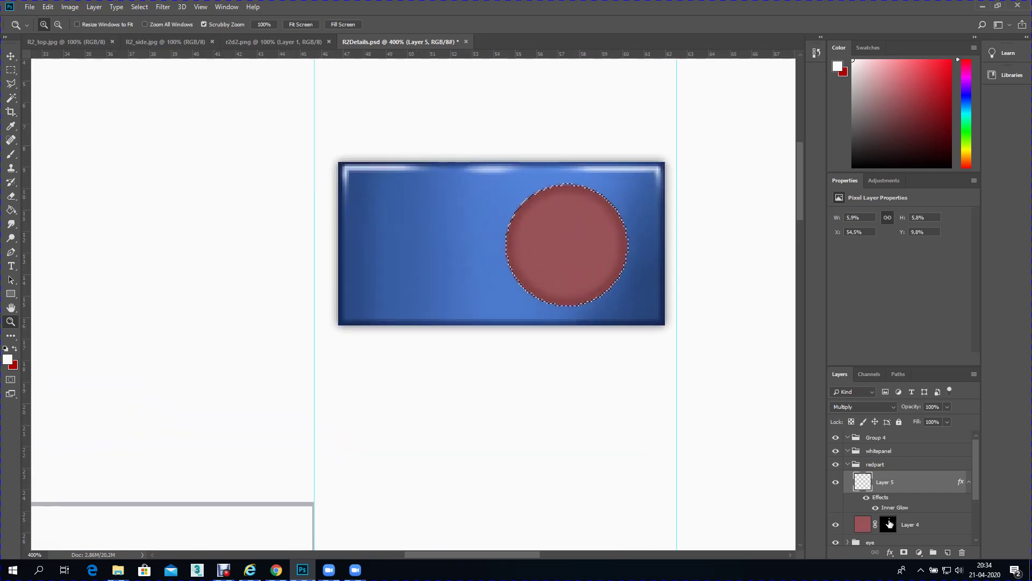
pyautogui.click(921, 523)
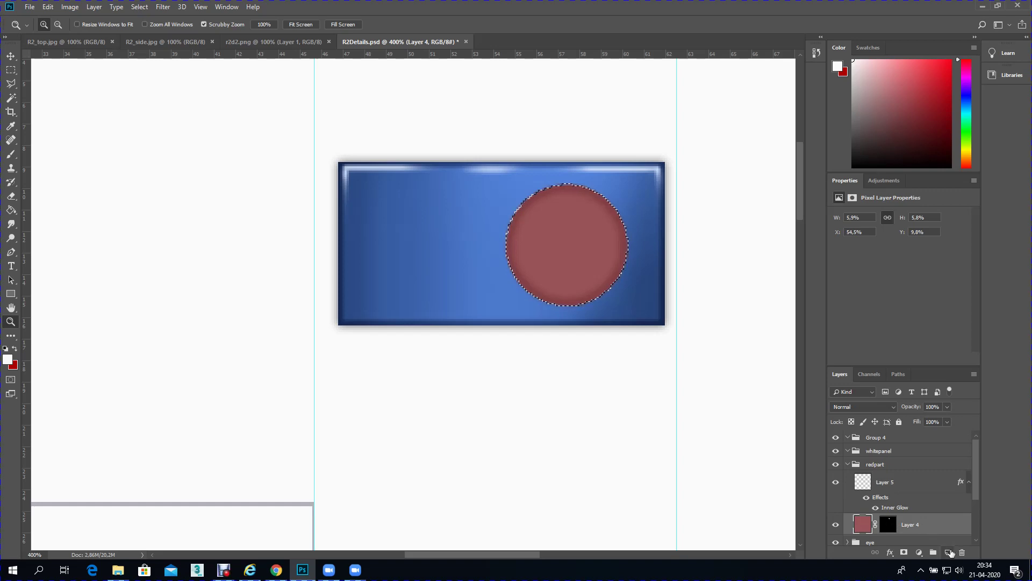
pyautogui.click(948, 552)
pyautogui.click(140, 6)
pyautogui.click(149, 27)
# Step: Sample the circle's red, lighten it to cb7b81 as the foreground colour and fill the whole new layer with it
pyautogui.click(11, 126)
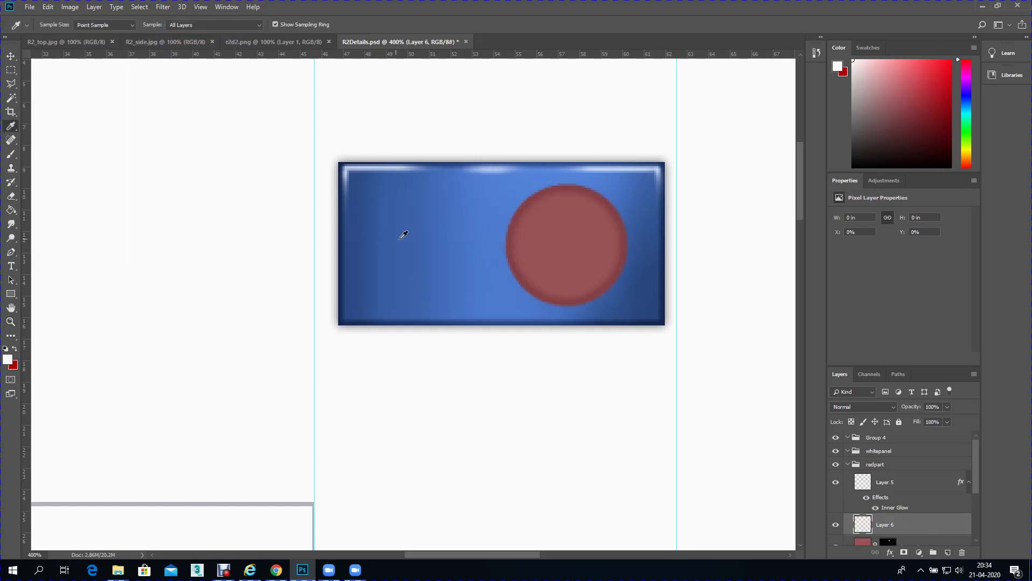
pyautogui.click(586, 240)
pyautogui.click(7, 359)
pyautogui.click(143, 179)
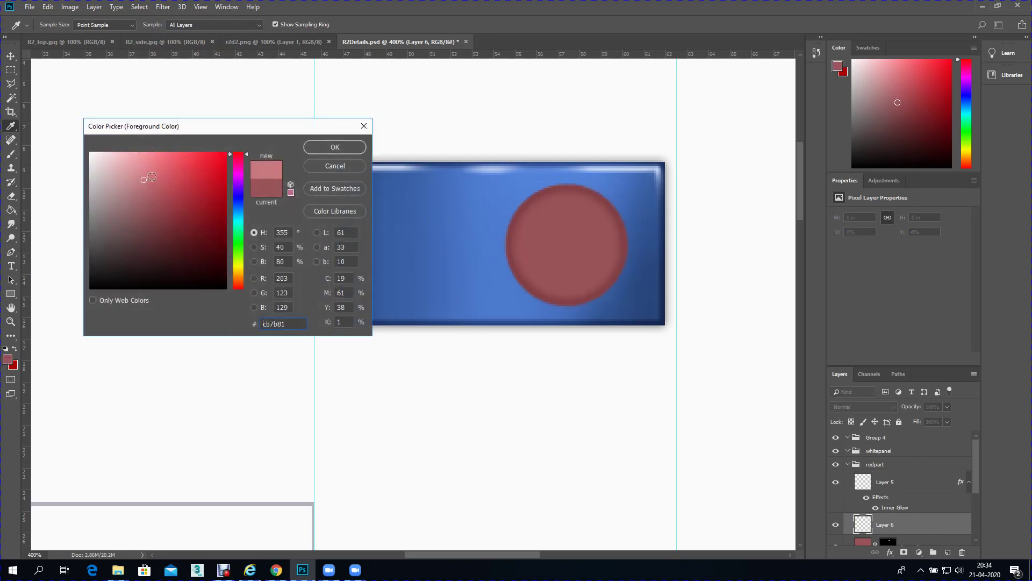
pyautogui.click(334, 147)
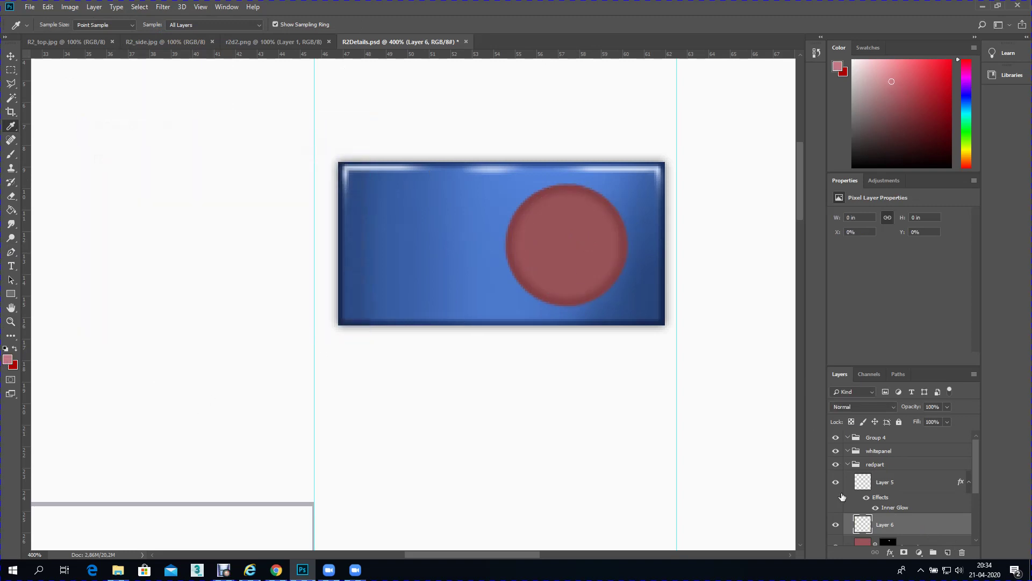
pyautogui.click(10, 209)
pyautogui.click(308, 245)
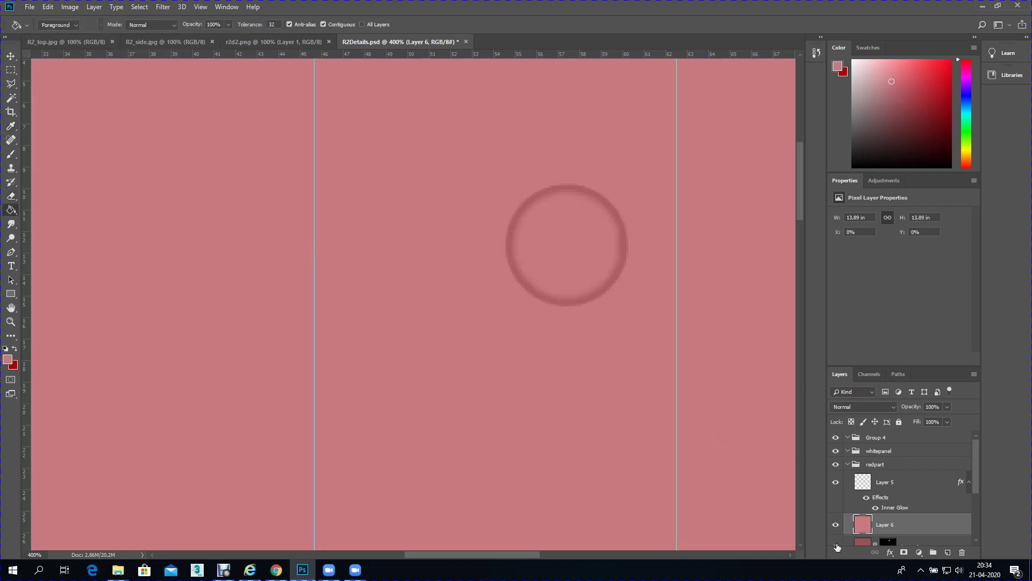
# Step: Add a layer mask to the light-red layer, invert it to black and load Layer 4's circle mask as a selection
pyautogui.click(904, 553)
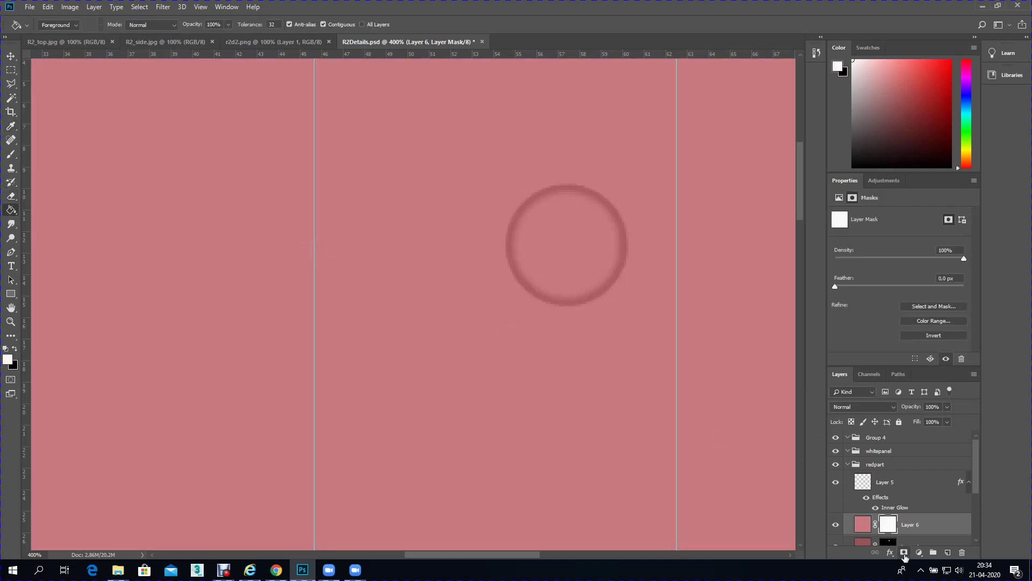
pyautogui.hotkey('ctrl', 'i')
pyautogui.scroll(-1, 535, 265)
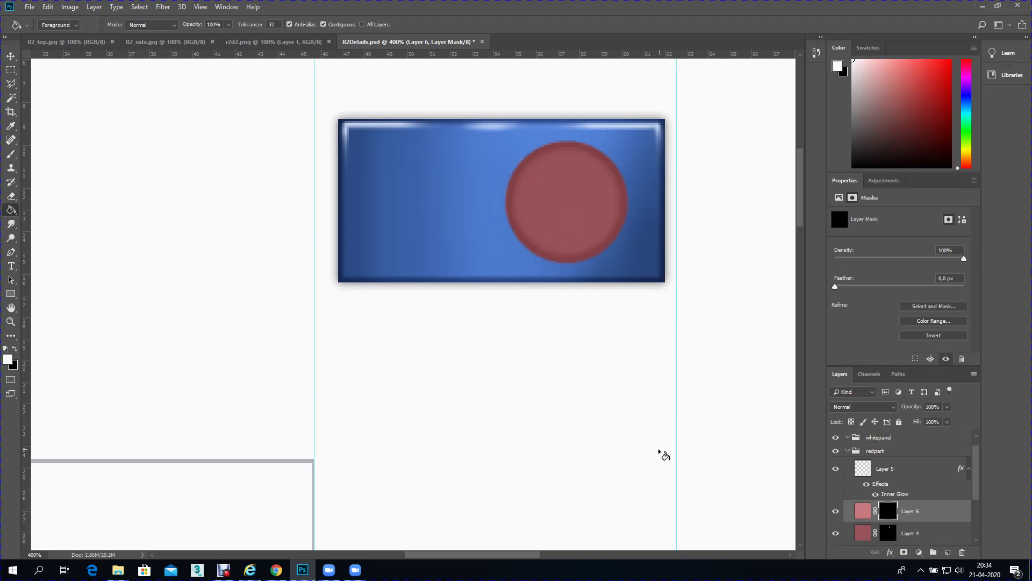
pyautogui.scroll(-1, 664, 446)
pyautogui.scroll(1, 645, 409)
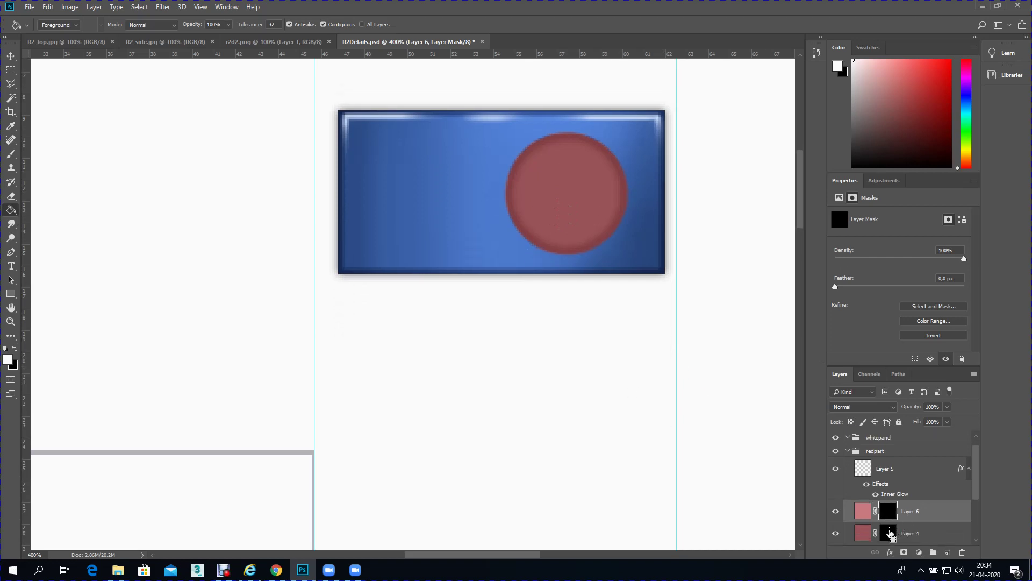
pyautogui.keyDown('ctrl'); pyautogui.click(890, 534); pyautogui.keyUp('ctrl')
# Step: Rename Layer 4 as viserred and the light-red Layer 6 as spec
pyautogui.doubleClick(889, 535)
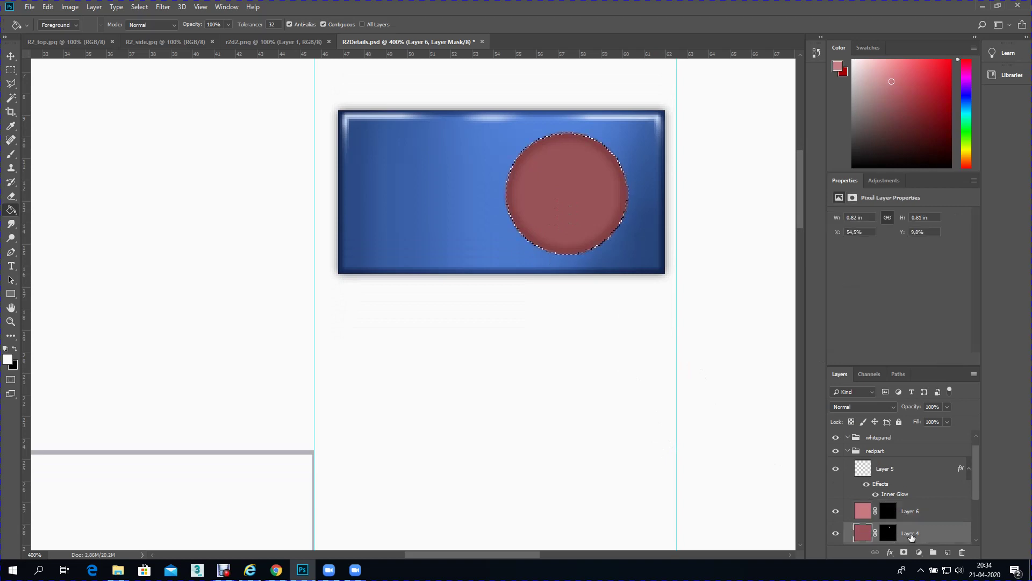
pyautogui.write('viser')
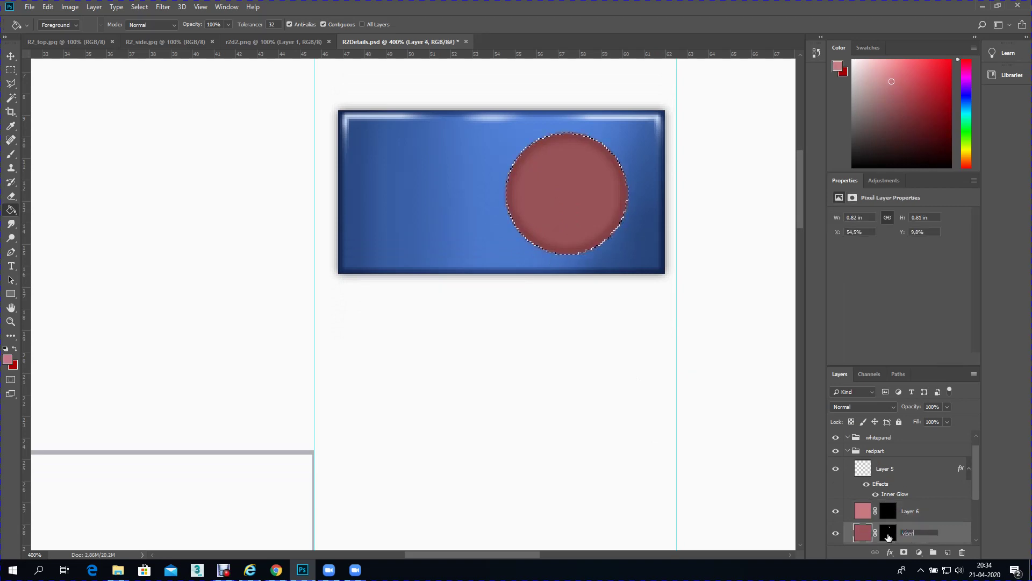
pyautogui.write('red')
pyautogui.press('Return')
pyautogui.doubleClick(912, 511)
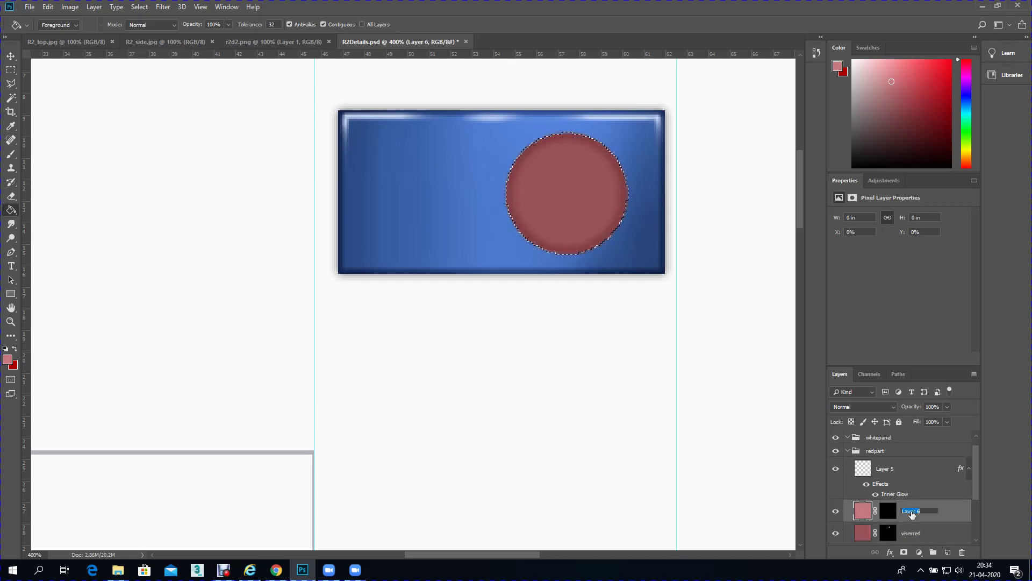
pyautogui.write('spec')
pyautogui.press('Return')
# Step: Paint a faint highlight inside the circle on the spec layer mask with a 55 px brush at 0% hardness and 21% opacity
pyautogui.click(888, 510)
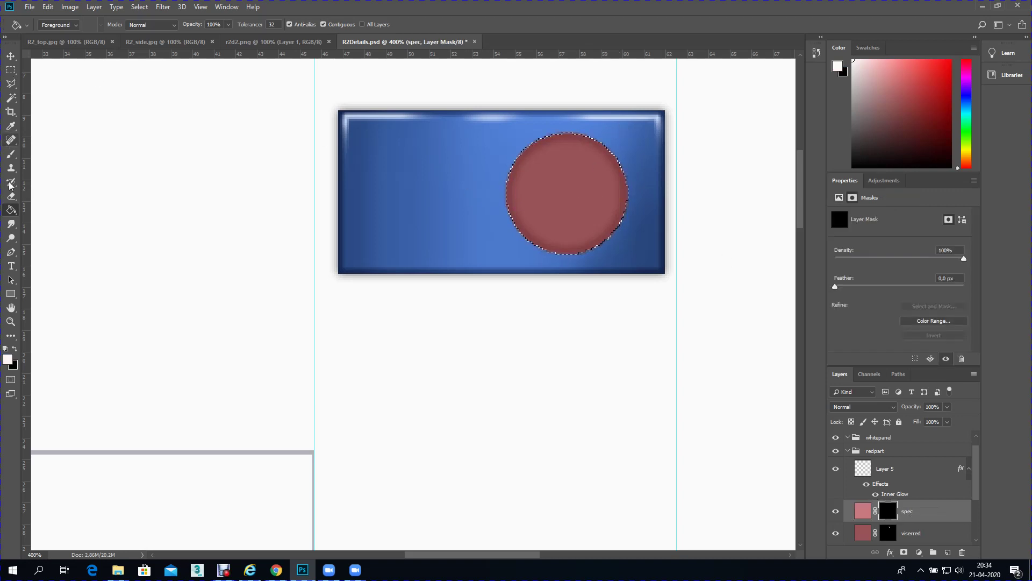
pyautogui.click(11, 156)
pyautogui.click(56, 25)
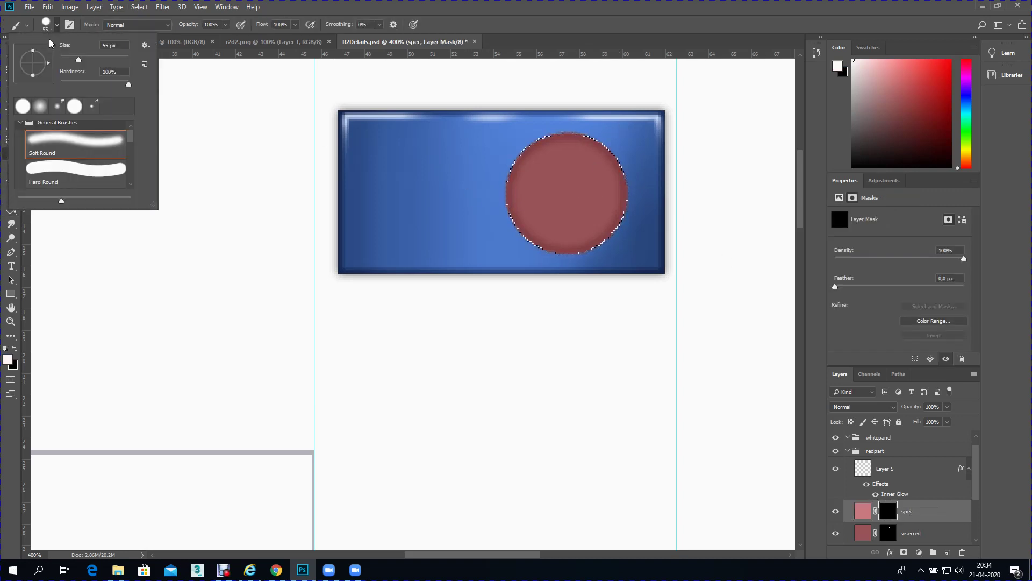
pyautogui.moveTo(129, 88); pyautogui.dragTo(61, 101)
pyautogui.press('Return')
pyautogui.click(226, 24)
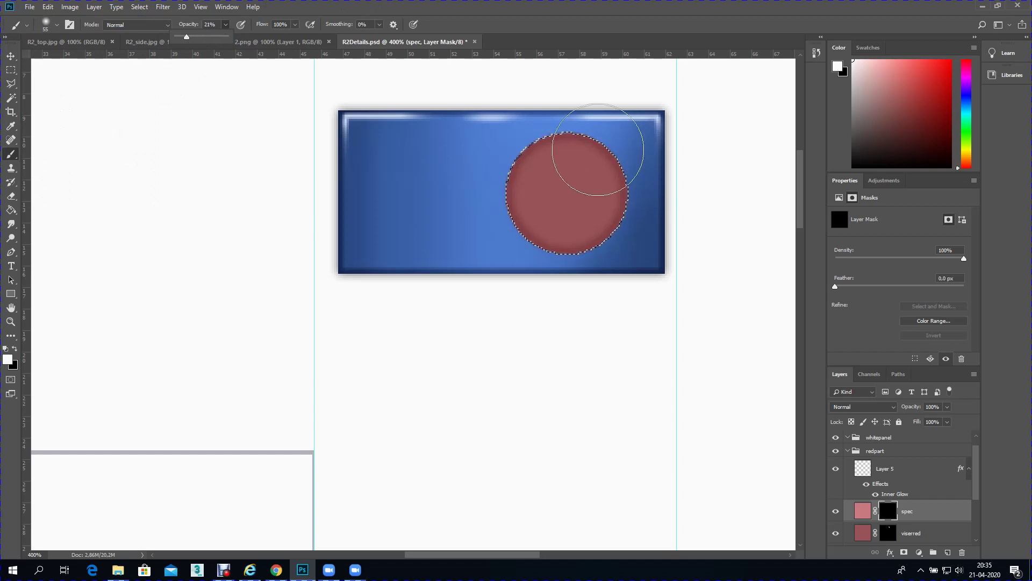
pyautogui.press('Return')
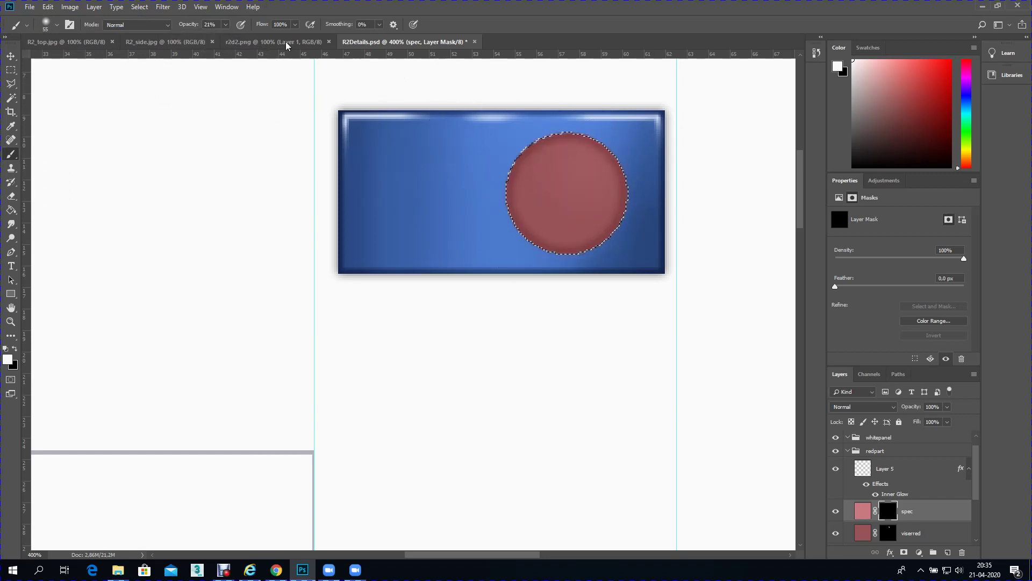
# Step: Reduce the brush size to 36 px and build up the highlight in the circle's upper part on the spec mask
pyautogui.click(226, 25)
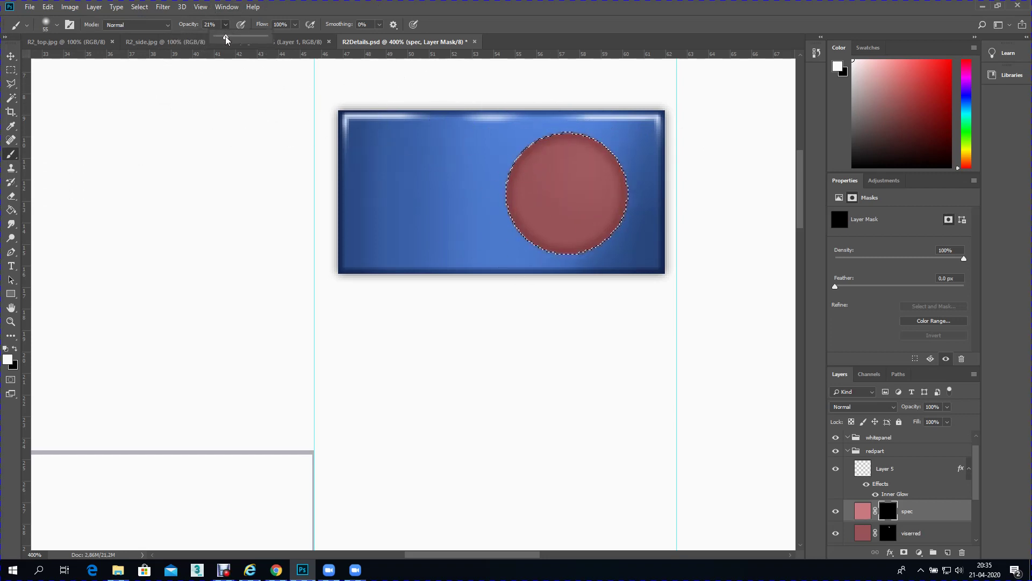
pyautogui.click(48, 27)
pyautogui.moveTo(79, 60); pyautogui.dragTo(75, 63)
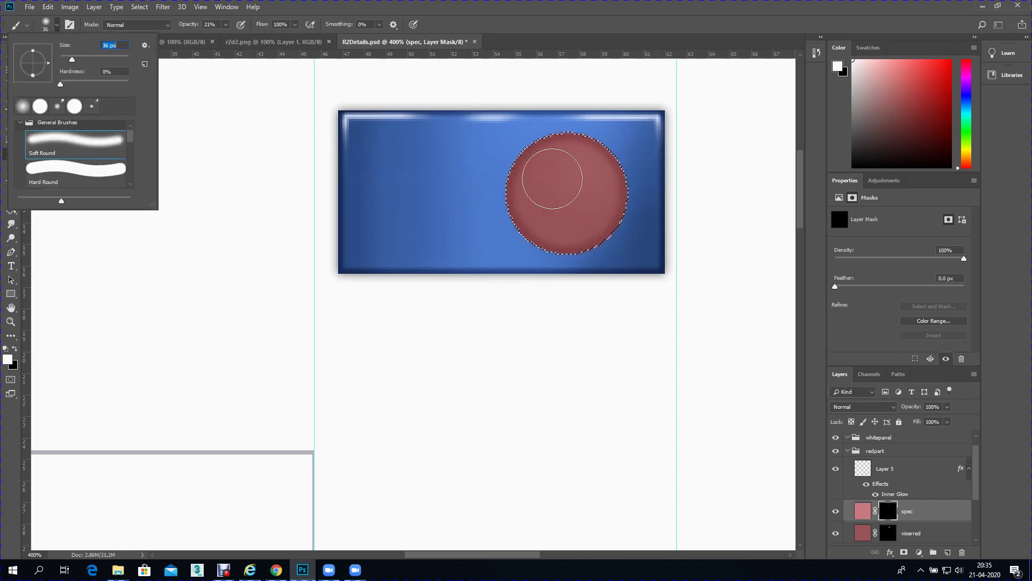
pyautogui.press('Return')
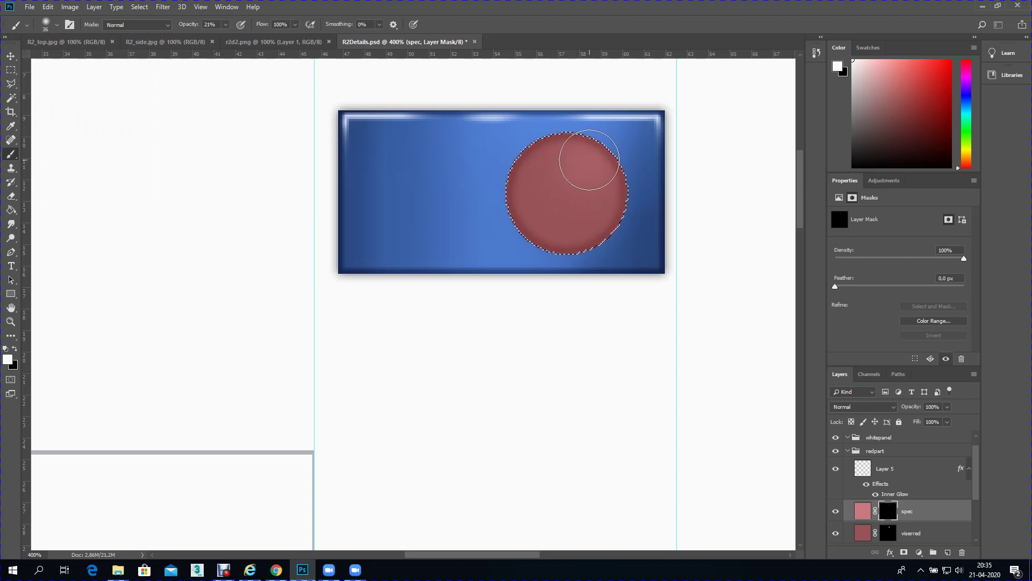
# Step: Reduce the brush size to 20 px and paint a smaller, brighter highlight near the circle's upper-right edge
pyautogui.click(48, 27)
pyautogui.moveTo(72, 59); pyautogui.dragTo(64, 59)
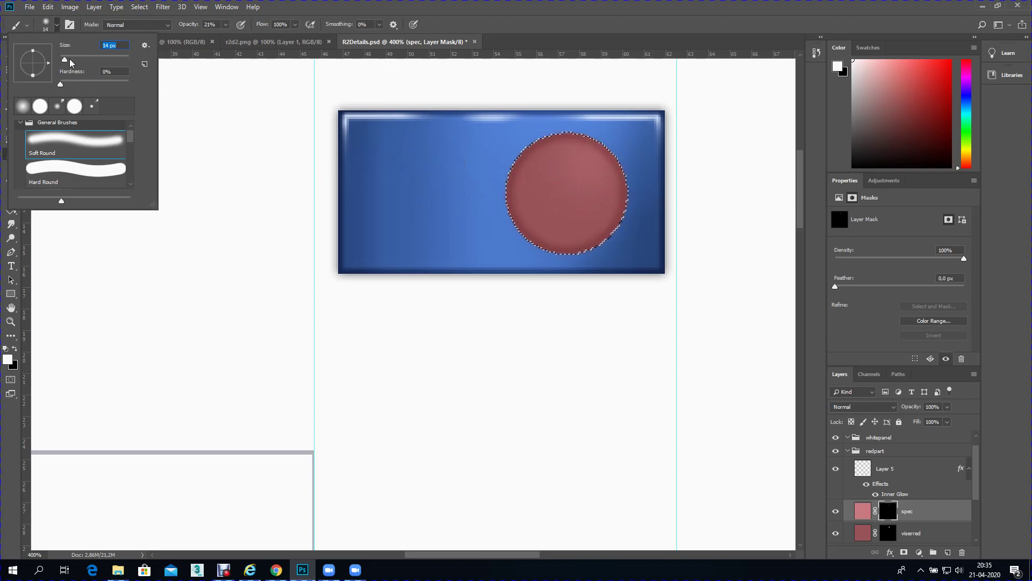
pyautogui.moveTo(65, 61); pyautogui.dragTo(67, 61)
pyautogui.press('Return')
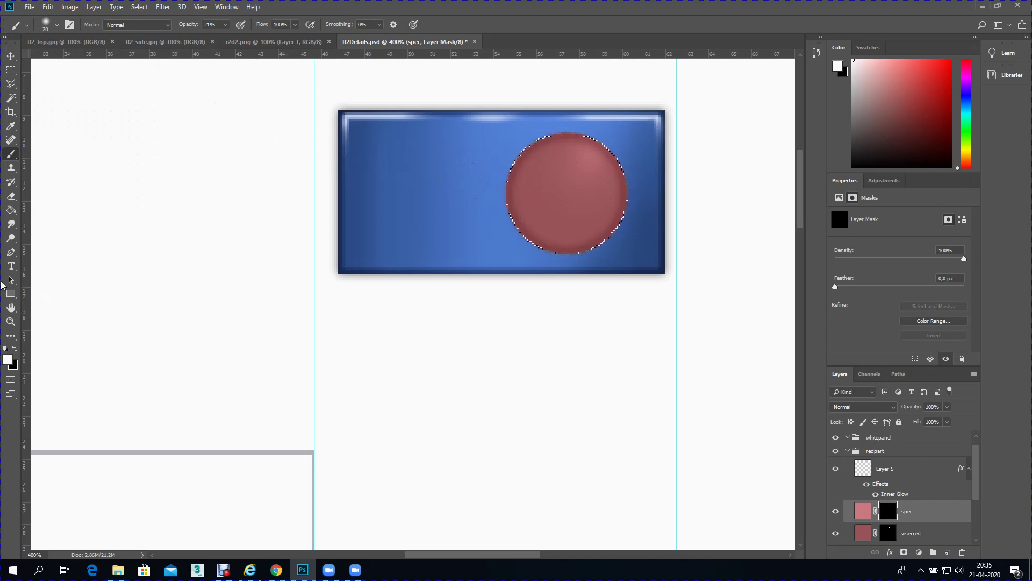
# Step: Add a new layer above spec and set the foreground colour to white (ffffff)
pyautogui.click(11, 321)
pyautogui.keyDown('alt'); pyautogui.click(333, 287); pyautogui.keyUp('alt')
pyautogui.keyDown('alt'); pyautogui.click(333, 287); pyautogui.keyUp('alt')
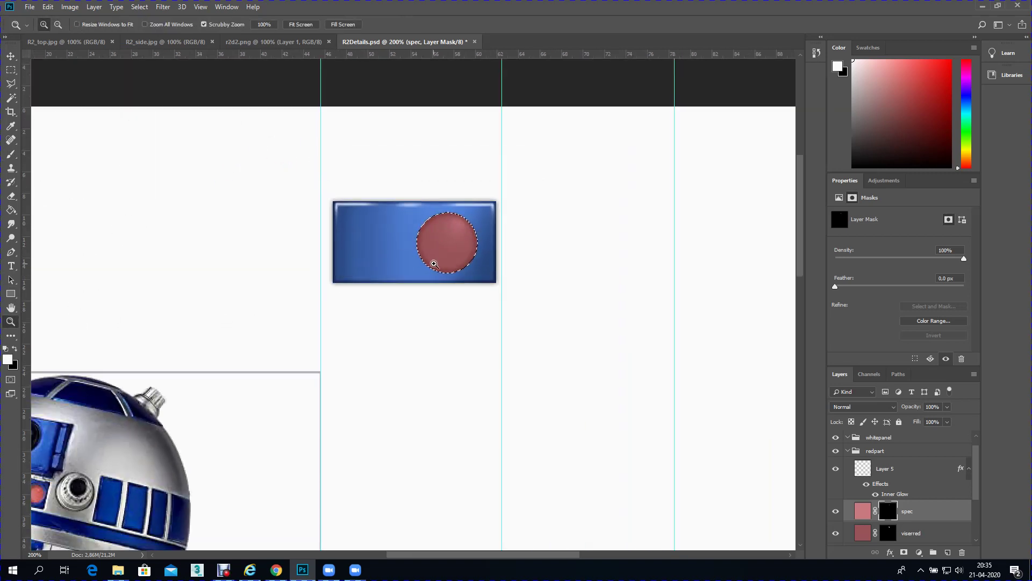
pyautogui.click(451, 246)
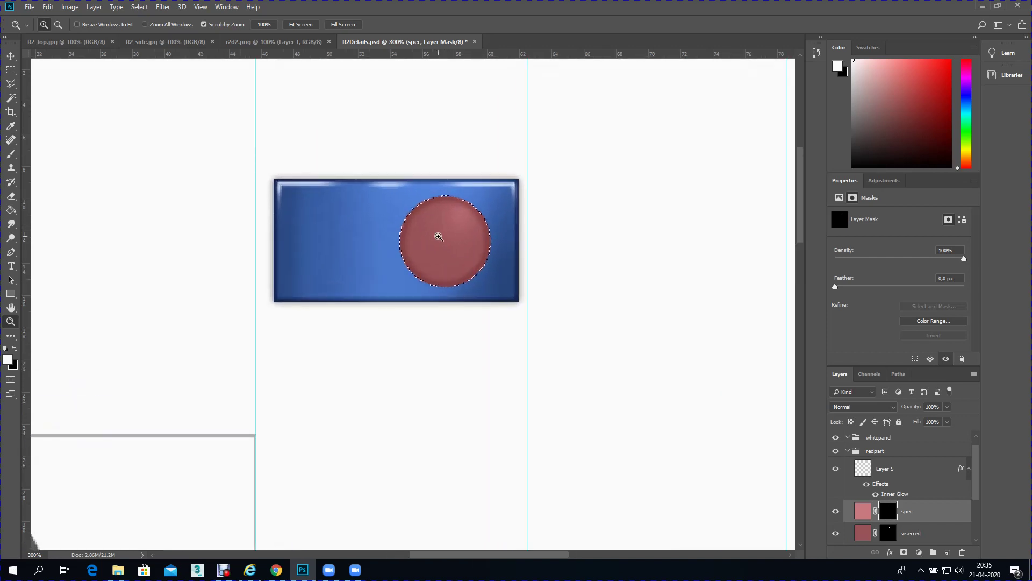
pyautogui.click(439, 237)
pyautogui.click(427, 264)
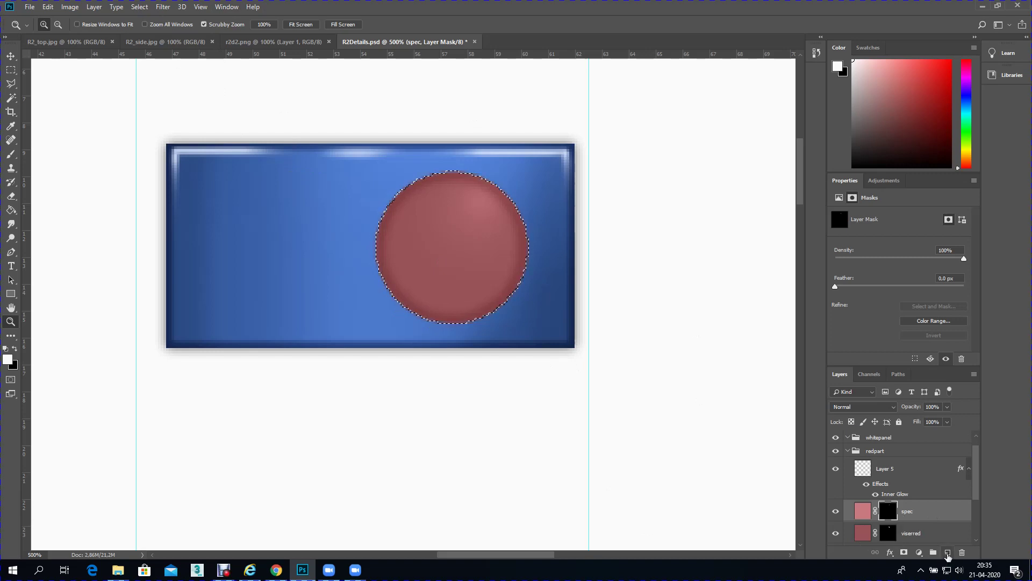
pyautogui.click(947, 554)
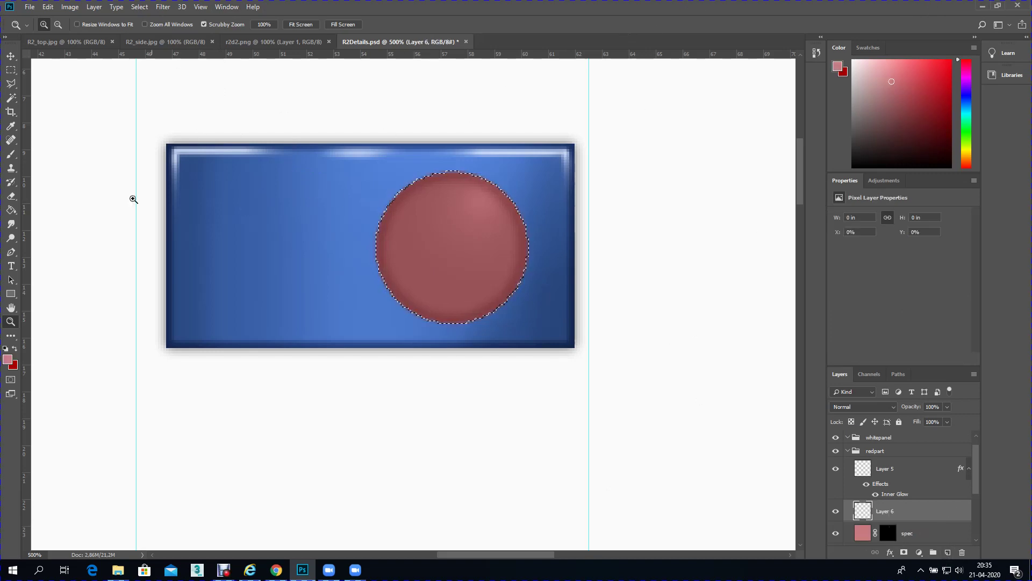
pyautogui.click(7, 359)
pyautogui.click(126, 217)
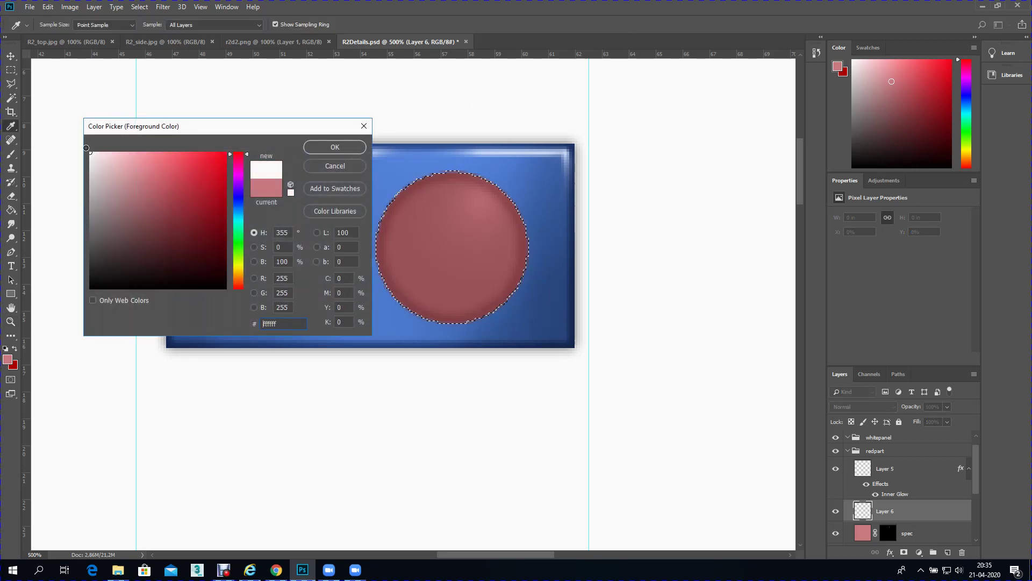
pyautogui.click(312, 146)
pyautogui.press('z')
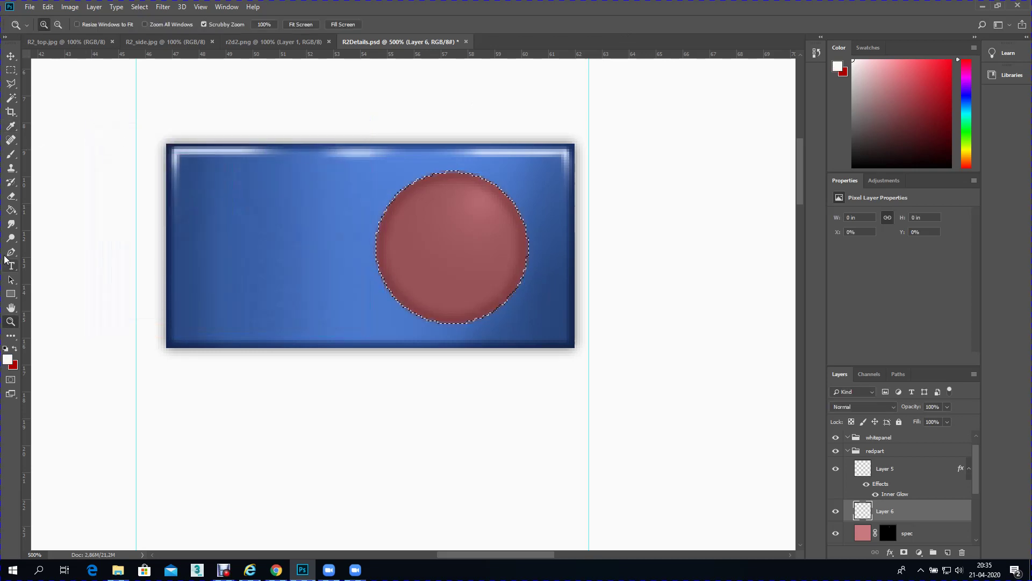
# Step: Rename the new layer innerdropshadow and fill the circle selection on it with white using the Paint Bucket
pyautogui.click(10, 210)
pyautogui.doubleClick(880, 511)
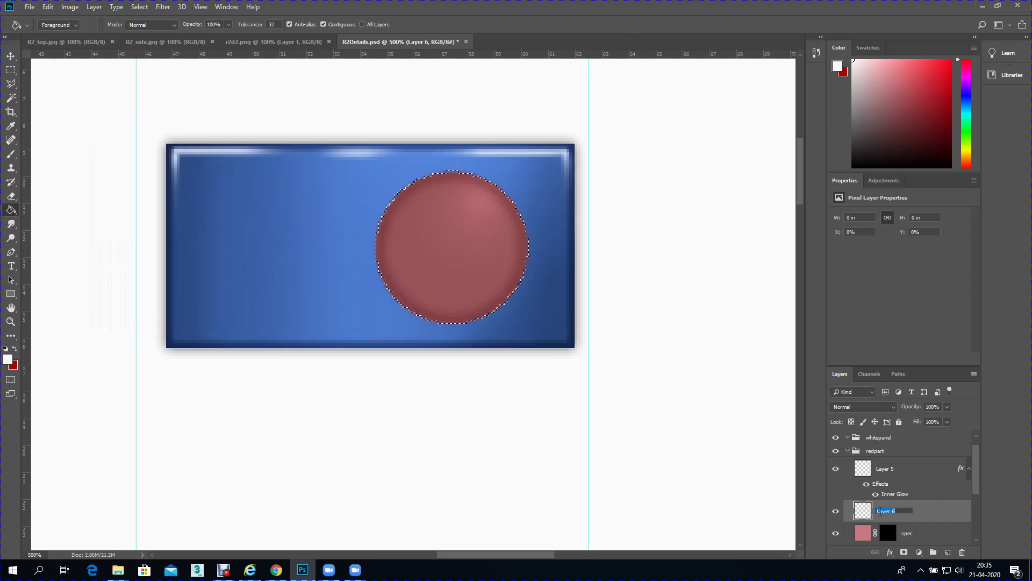
pyautogui.press('BackSpace')
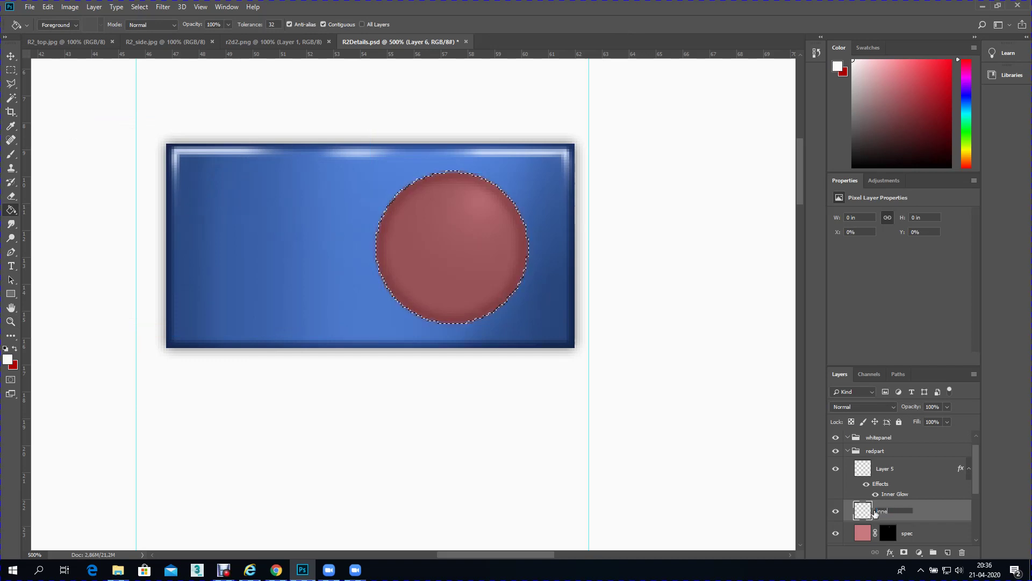
pyautogui.write('innerdropshadow')
pyautogui.press('Return')
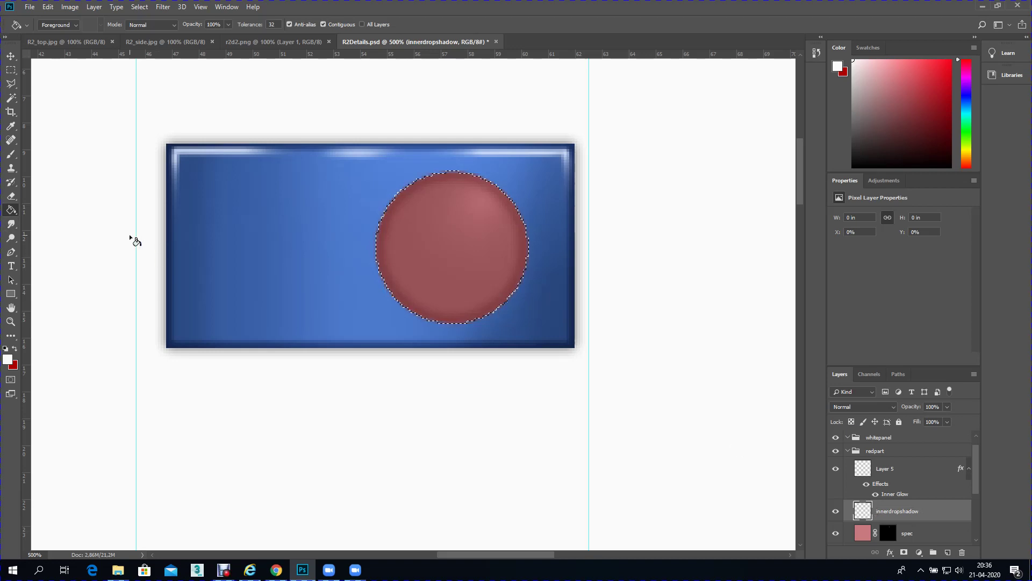
pyautogui.click(487, 276)
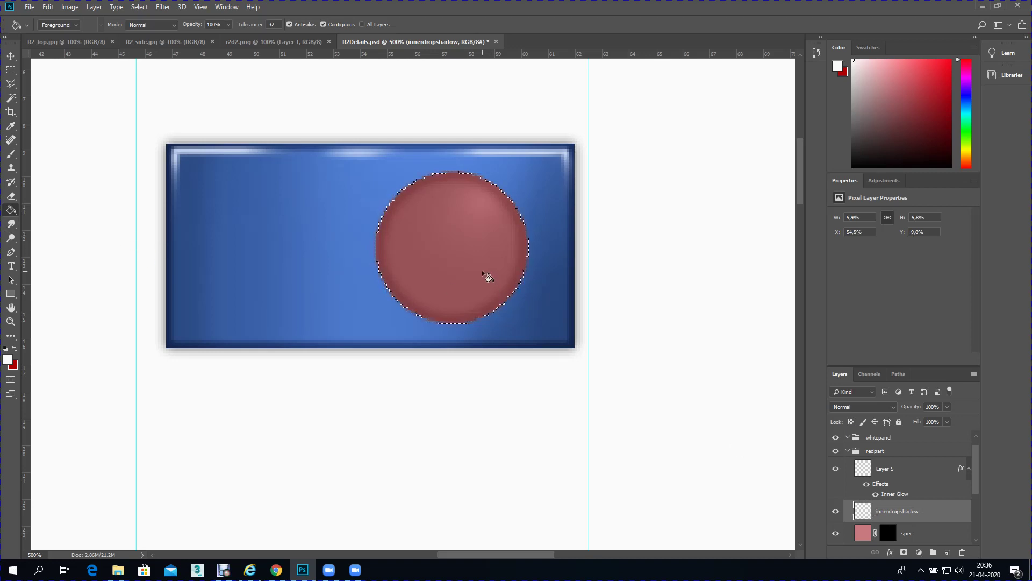
# Step: Set the innerdropshadow layer's blend mode to Multiply and add an Inner Shadow effect to it
pyautogui.click(849, 407)
pyautogui.click(843, 179)
pyautogui.click(890, 554)
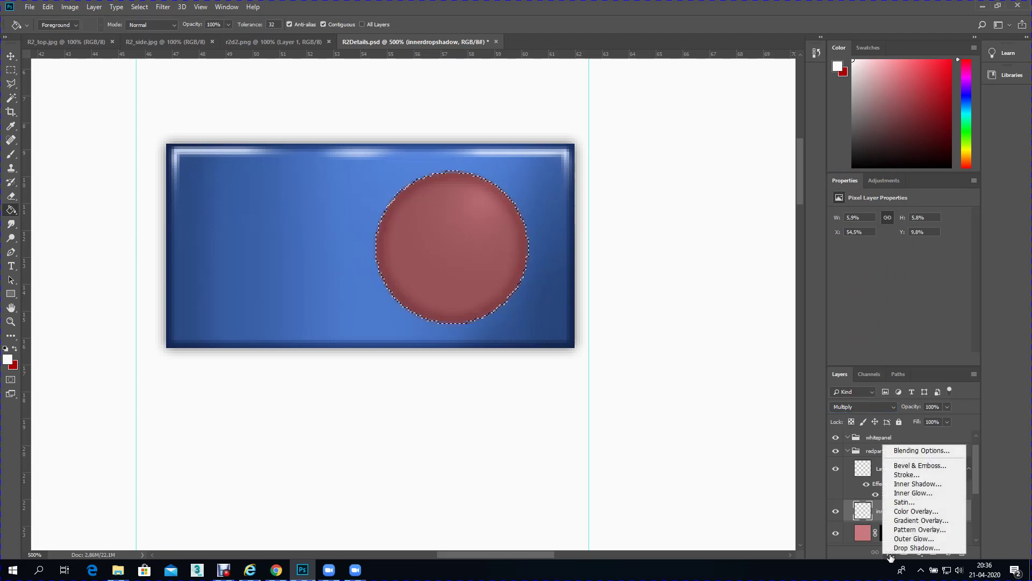
pyautogui.click(903, 484)
pyautogui.moveTo(359, 108); pyautogui.dragTo(827, 108)
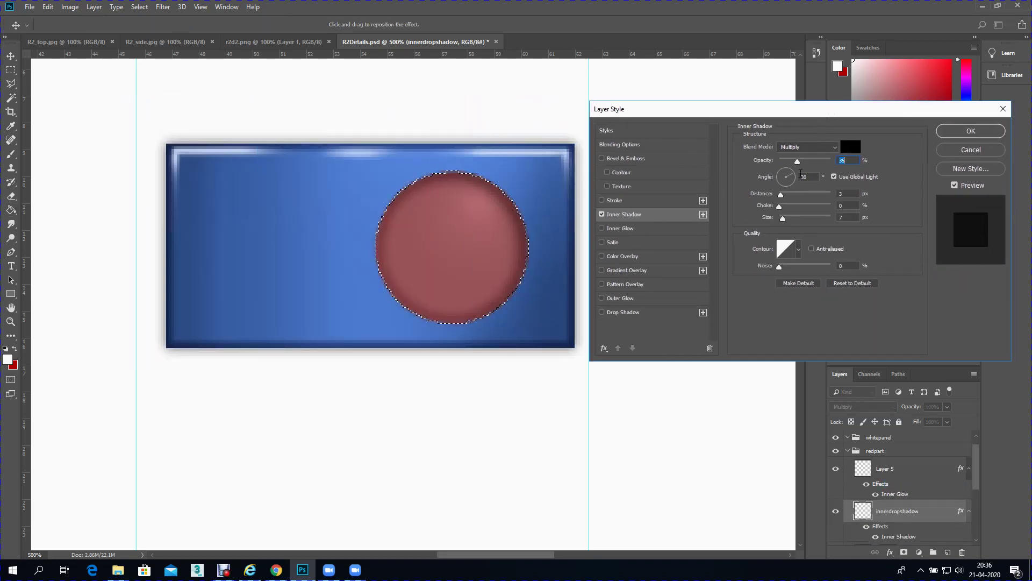
# Step: Set the inner shadow's angle to -146° and its colour to a darkened shade of the red sampled from the circle
pyautogui.moveTo(794, 175)
pyautogui.mouseDown()
pyautogui.moveTo(787, 196)
pyautogui.moveTo(776, 183)
pyautogui.mouseUp()
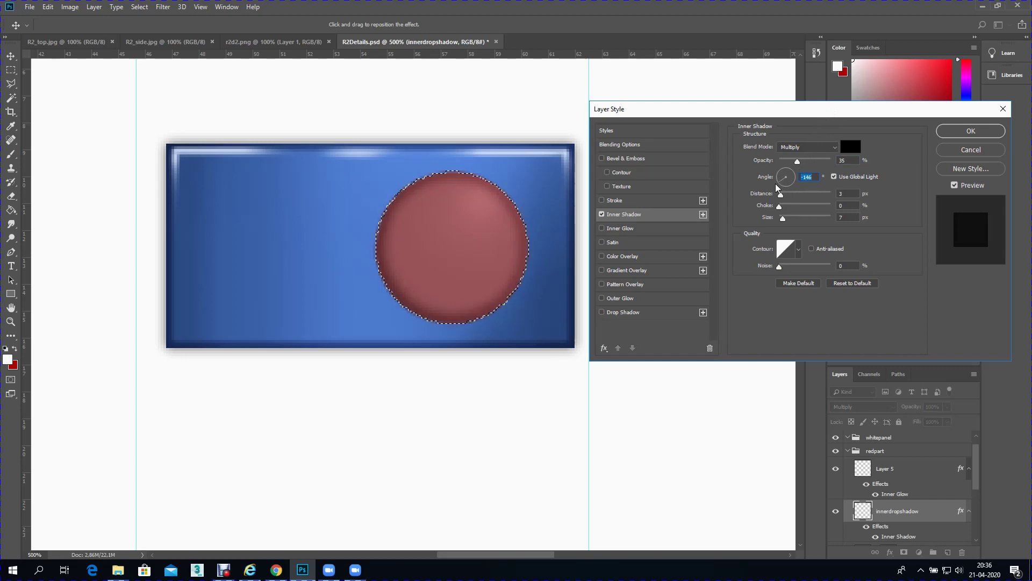
pyautogui.click(851, 146)
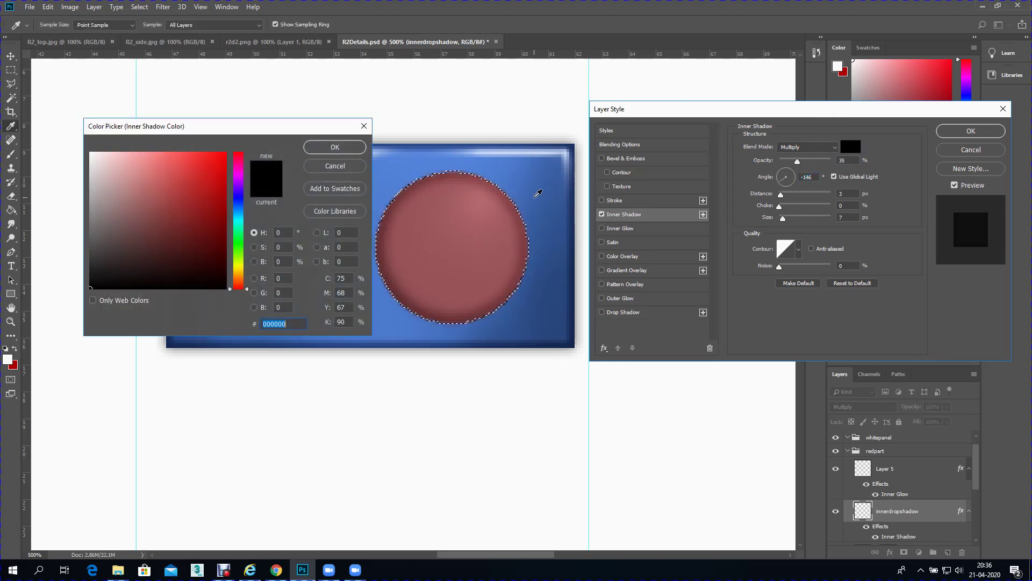
pyautogui.click(439, 228)
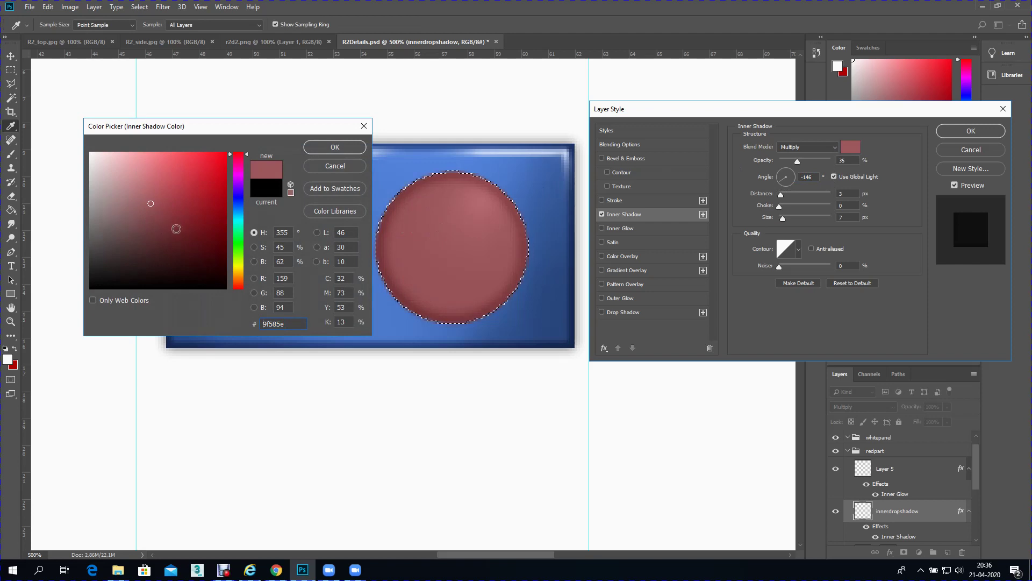
pyautogui.moveTo(155, 225); pyautogui.dragTo(158, 241)
pyautogui.click(317, 148)
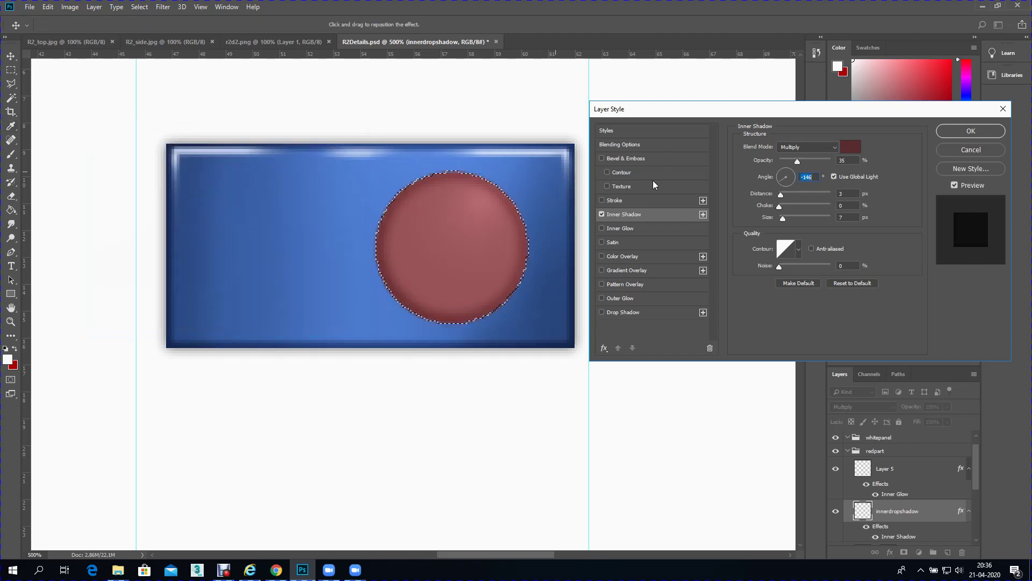
# Step: Set the inner shadow's distance to 5 px, turn off Use Global Light, set the angle to 60° and apply the effect
pyautogui.moveTo(781, 195); pyautogui.dragTo(783, 194)
pyautogui.click(779, 183)
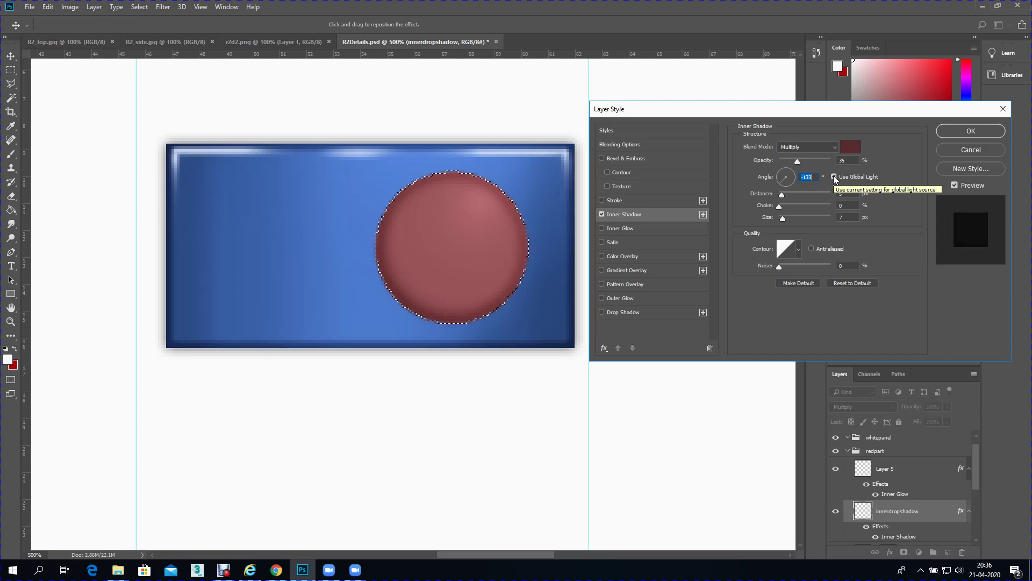
pyautogui.click(834, 177)
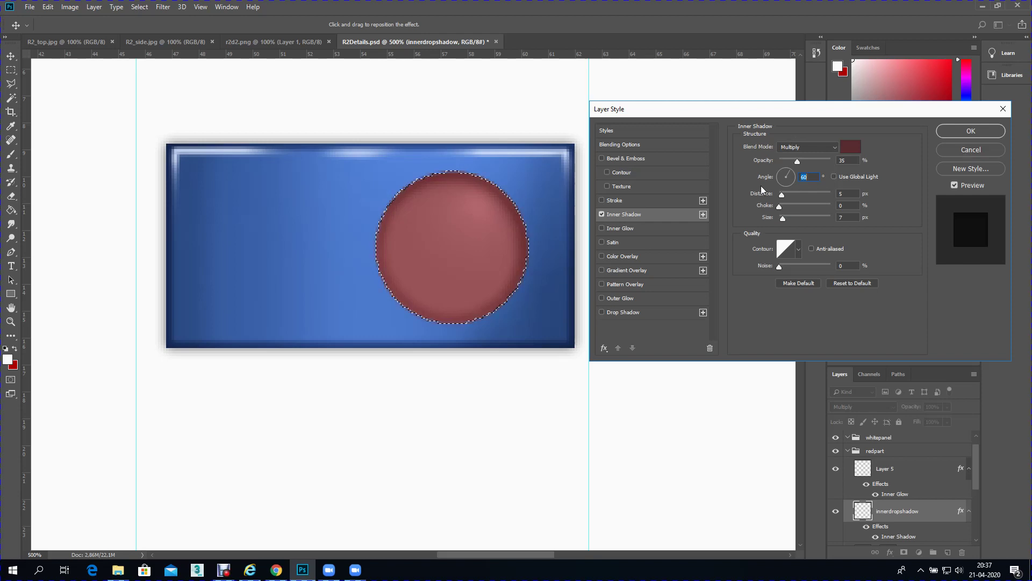
pyautogui.click(782, 217)
pyautogui.click(956, 131)
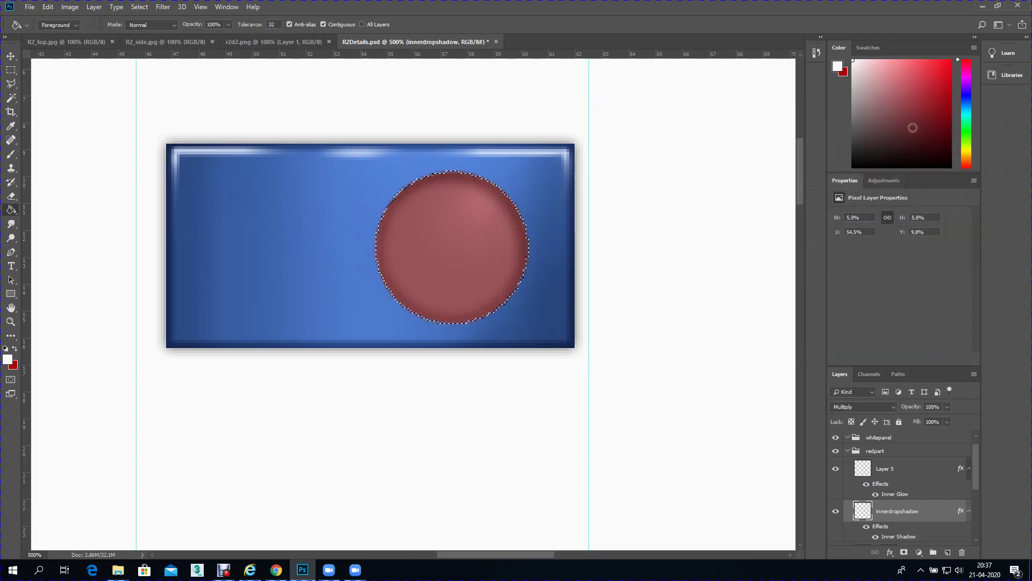
# Step: Deselect the circle selection
pyautogui.click(11, 321)
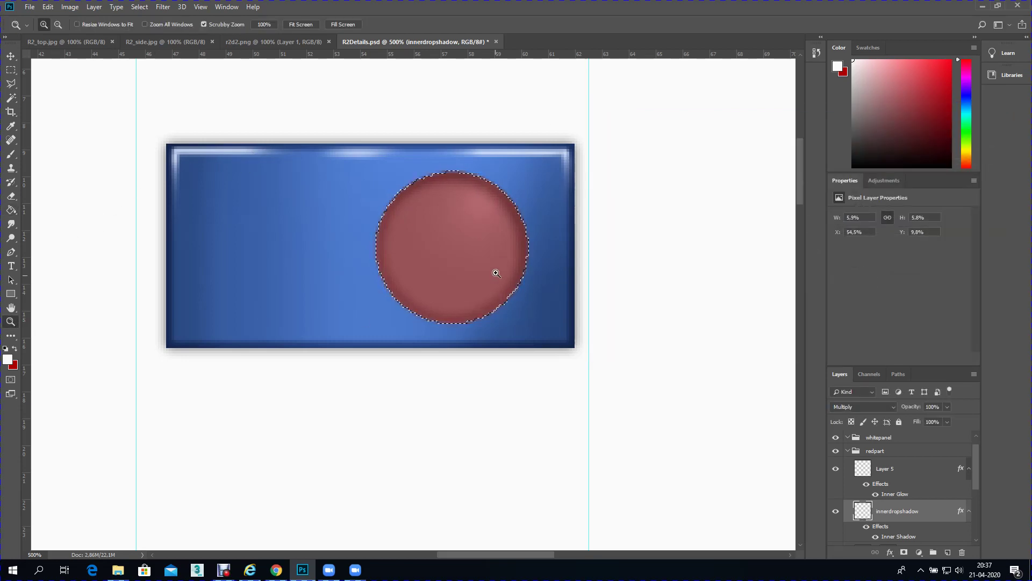
pyautogui.click(139, 7)
pyautogui.click(150, 30)
# Step: Examine the red light on the reference R2-D2's dome and compare it with the drawn panel
pyautogui.press('alt')
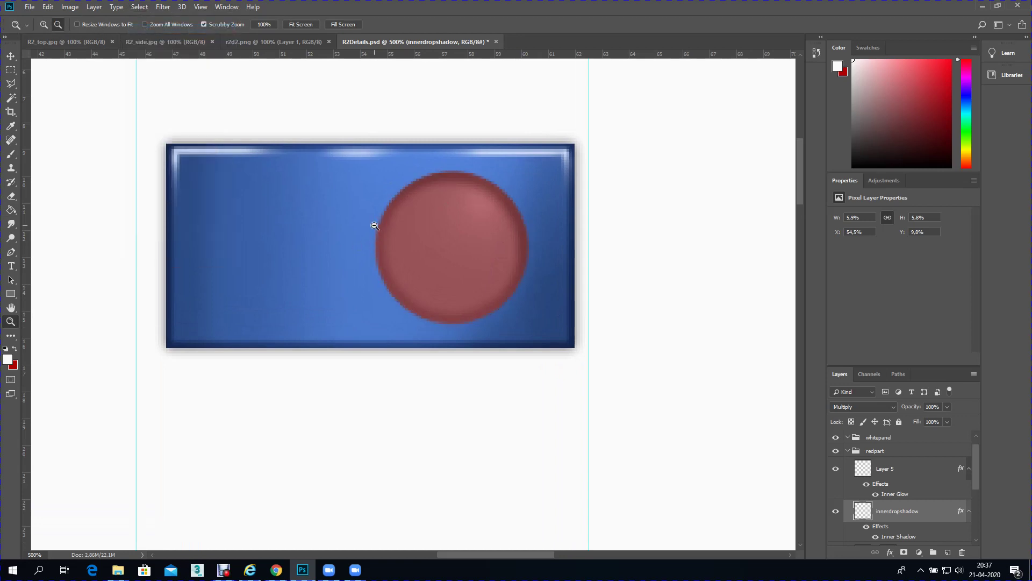
pyautogui.keyDown('alt'); pyautogui.click(375, 226); pyautogui.keyUp('alt')
pyautogui.keyDown('alt'); pyautogui.click(375, 226); pyautogui.keyUp('alt')
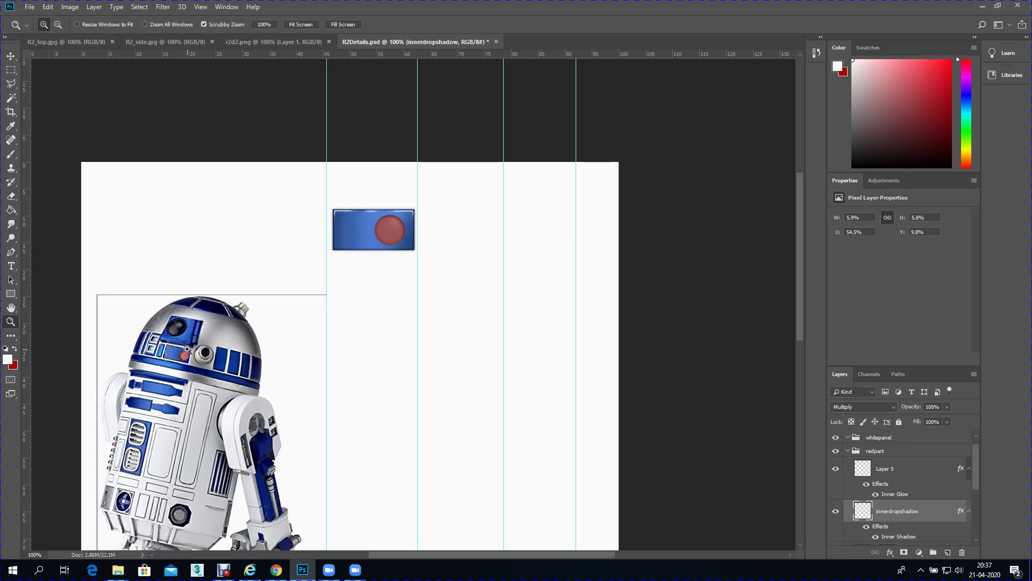
pyautogui.moveTo(182, 358); pyautogui.dragTo(201, 362)
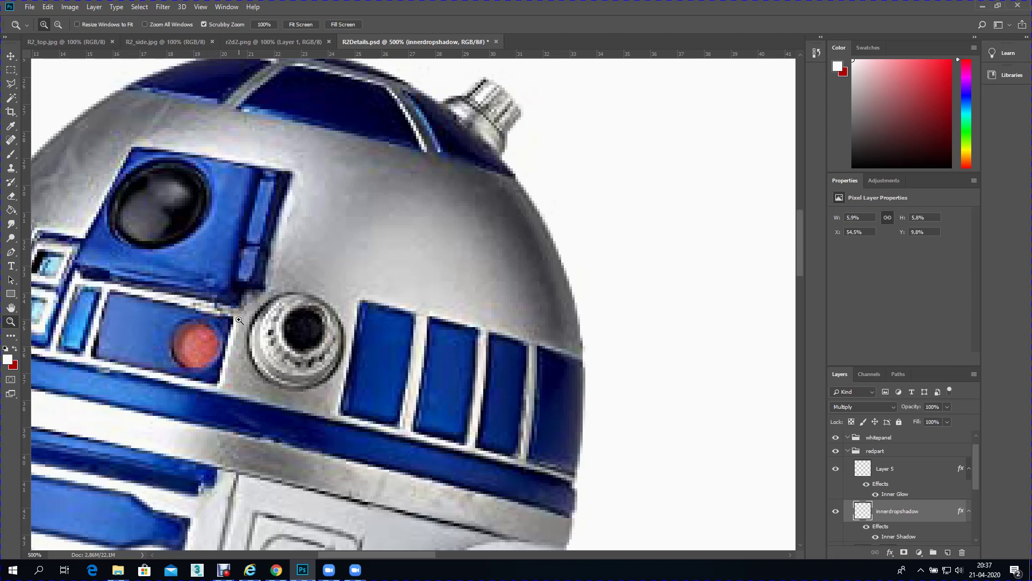
pyautogui.press('alt')
pyautogui.keyDown('alt'); pyautogui.click(448, 283); pyautogui.keyUp('alt')
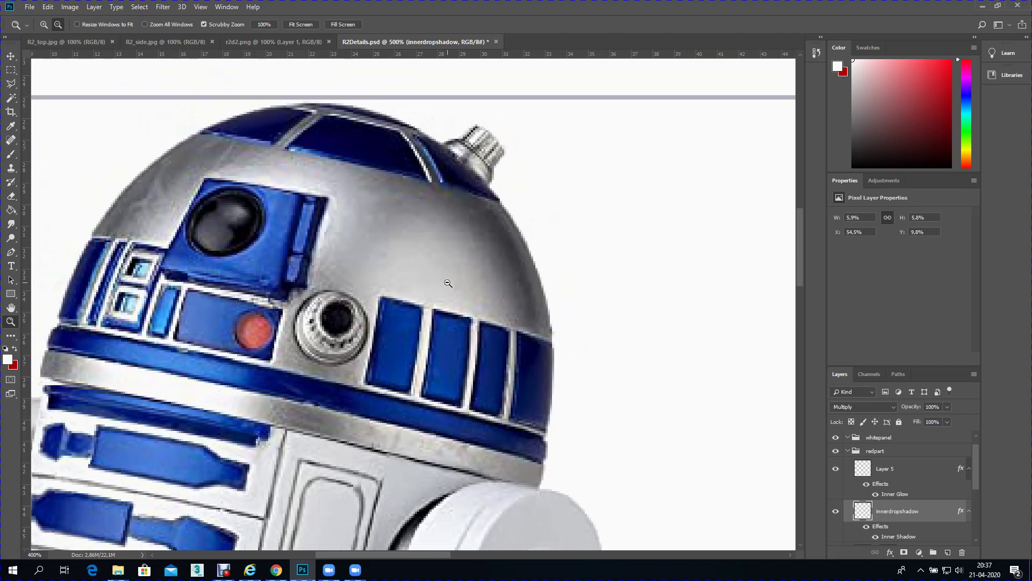
pyautogui.click(621, 171)
pyautogui.click(621, 171)
pyautogui.click(622, 171)
# Step: Add a new layer directly below viserred and rename it highlight
pyautogui.scroll(-2, 939, 497)
pyautogui.scroll(-2, 939, 496)
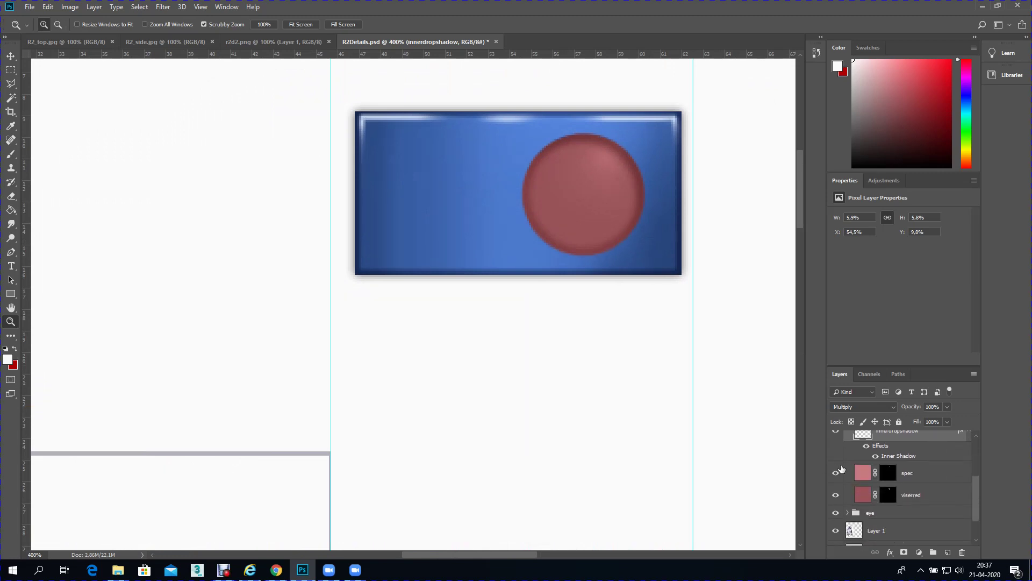
pyautogui.click(920, 496)
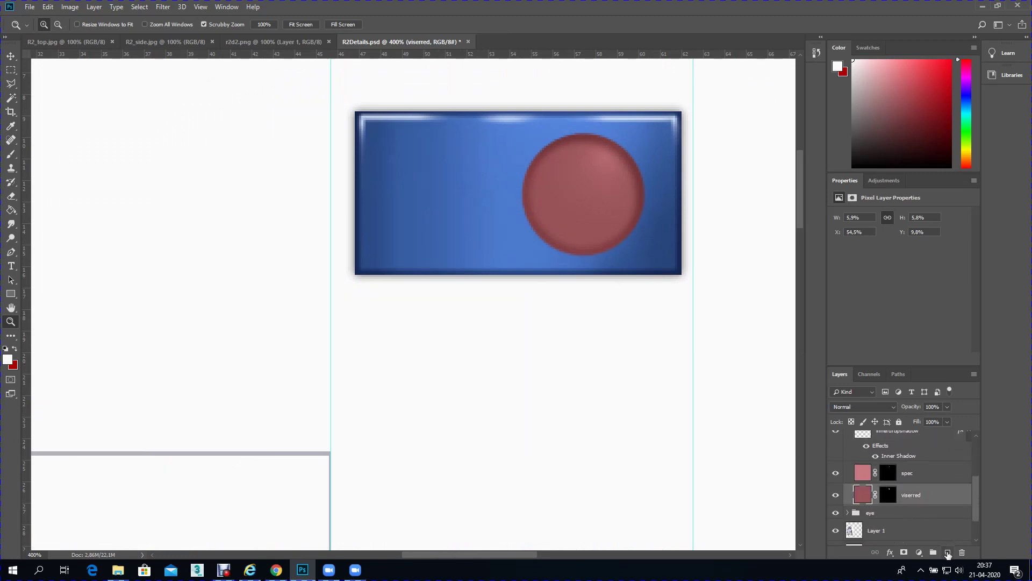
pyautogui.click(948, 555)
pyautogui.moveTo(917, 495); pyautogui.dragTo(920, 520)
pyautogui.doubleClick(885, 518)
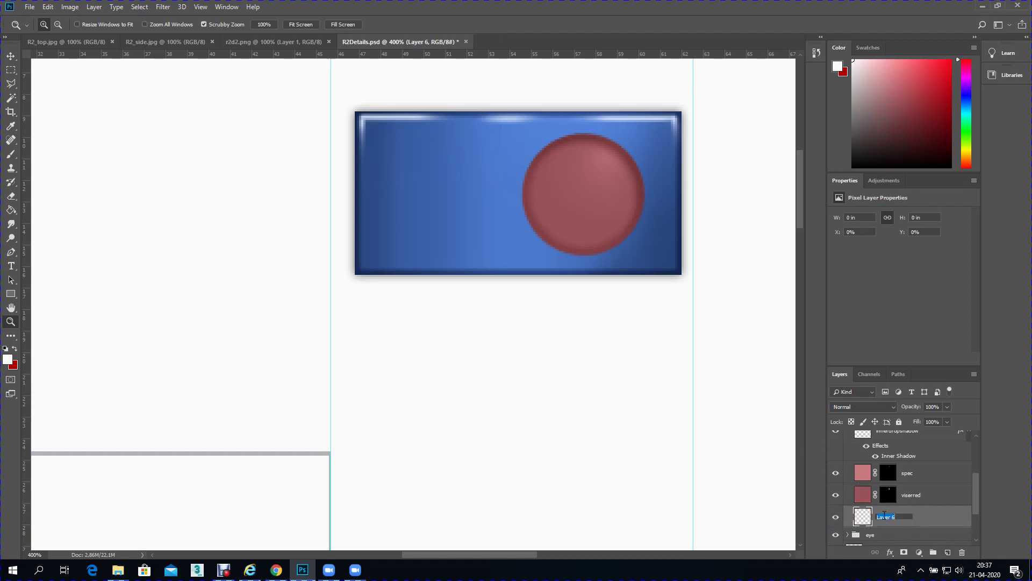
pyautogui.write('H')
pyautogui.press('Return')
# Step: Load the viserred layer's mask as a circle selection and invert it, keeping the highlight layer active
pyautogui.moveTo(890, 496); pyautogui.dragTo(890, 497)
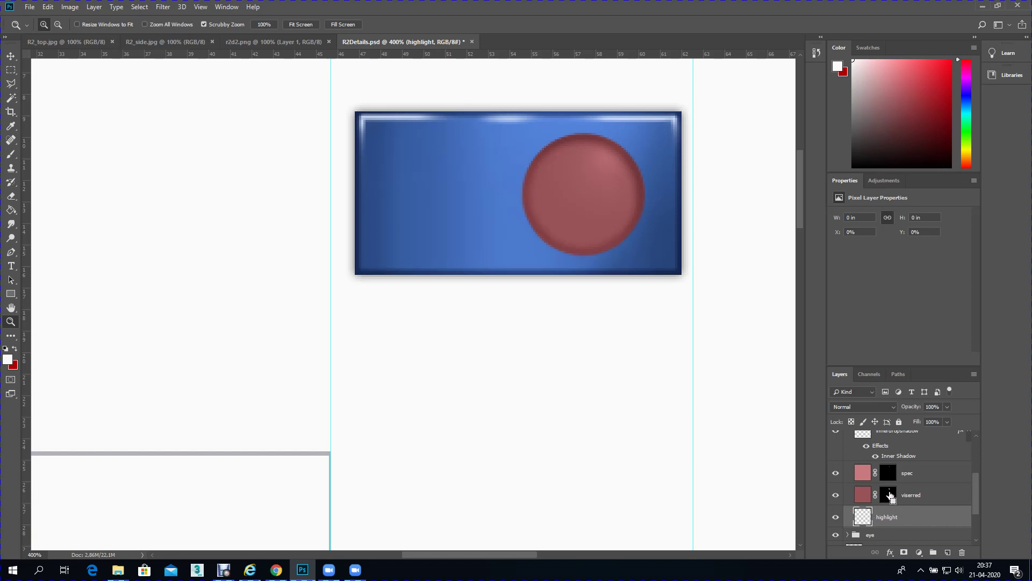
pyautogui.keyDown('ctrl'); pyautogui.click(890, 495); pyautogui.keyUp('ctrl')
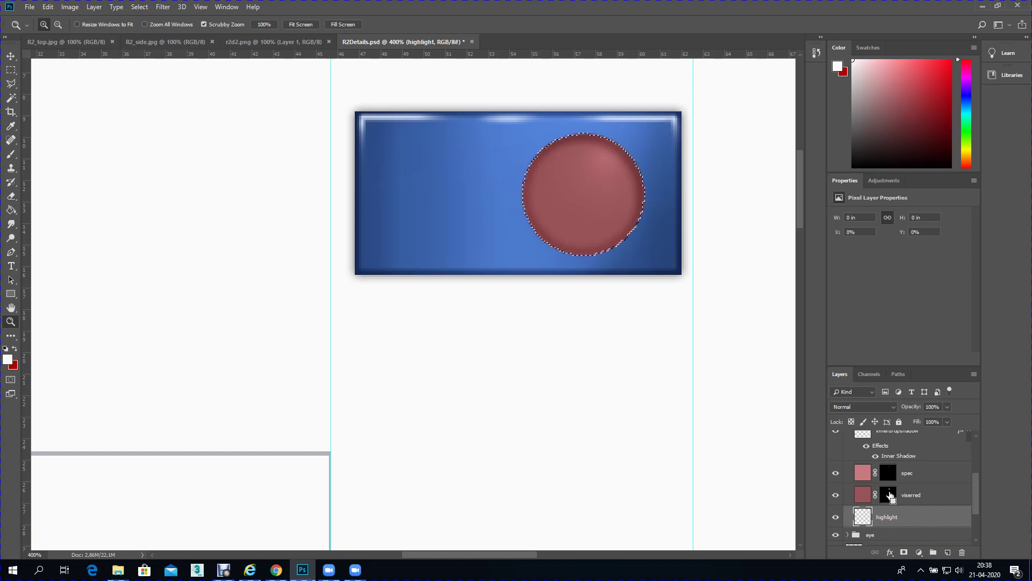
pyautogui.click(139, 7)
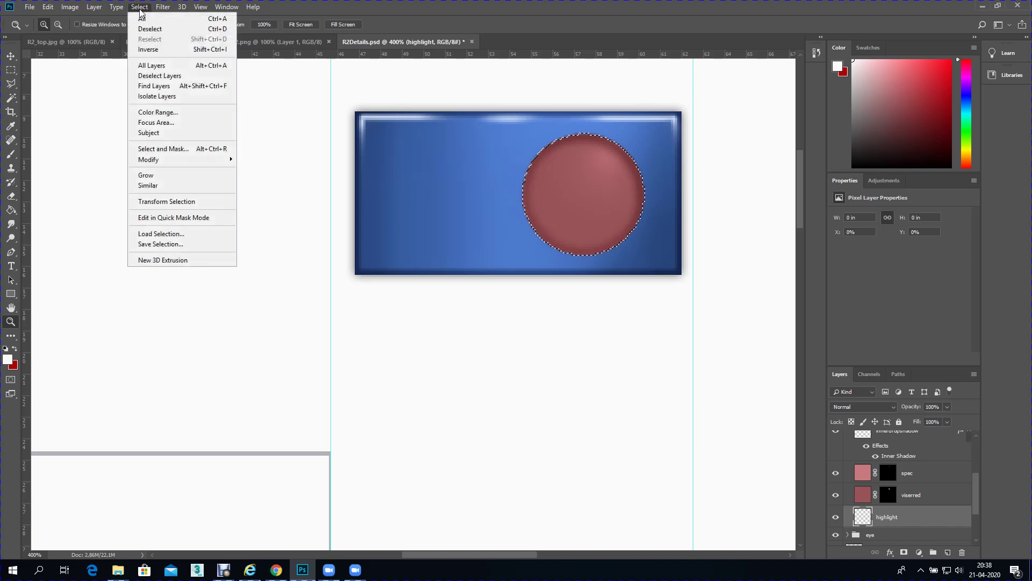
pyautogui.click(154, 46)
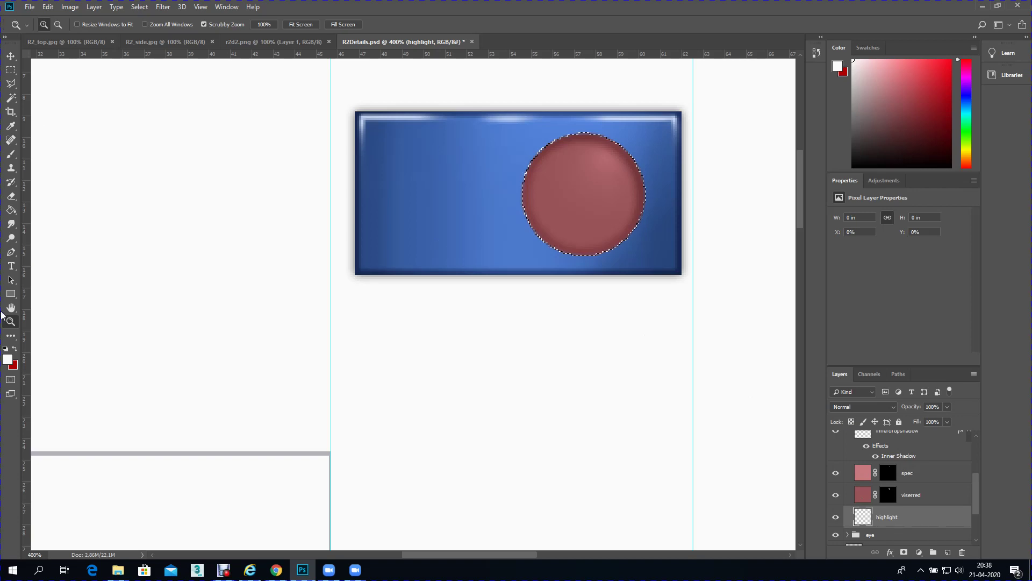
# Step: Sample the panel's blue as the foreground colour and lighten it to bbd0f6
pyautogui.click(11, 126)
pyautogui.click(512, 131)
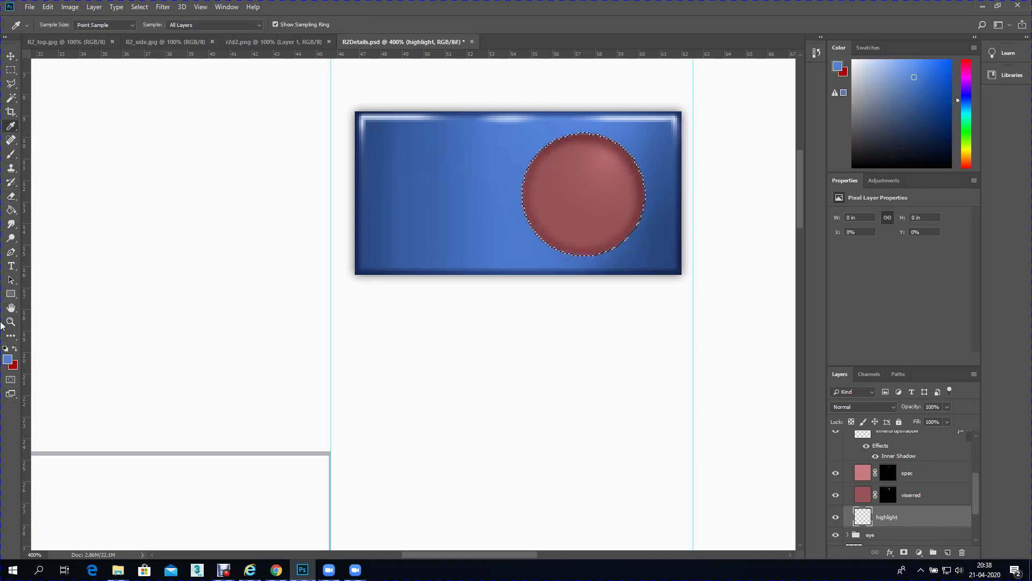
pyautogui.click(8, 359)
pyautogui.moveTo(167, 180); pyautogui.dragTo(122, 156)
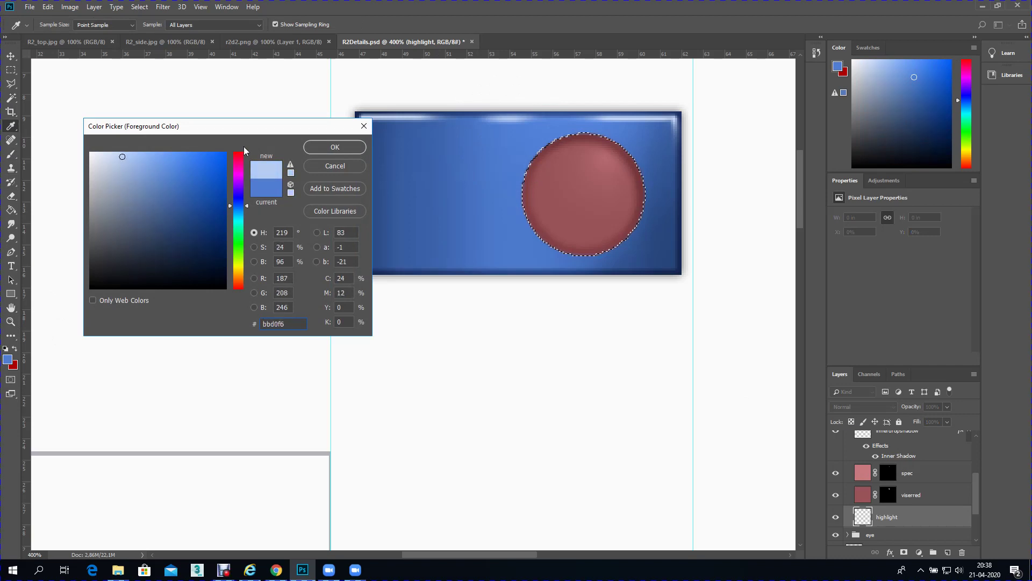
pyautogui.click(319, 148)
# Step: Set the brush to 100% hardness and 56 px, and paint a light-blue rim just outside the circle's lower-left edge
pyautogui.press('b')
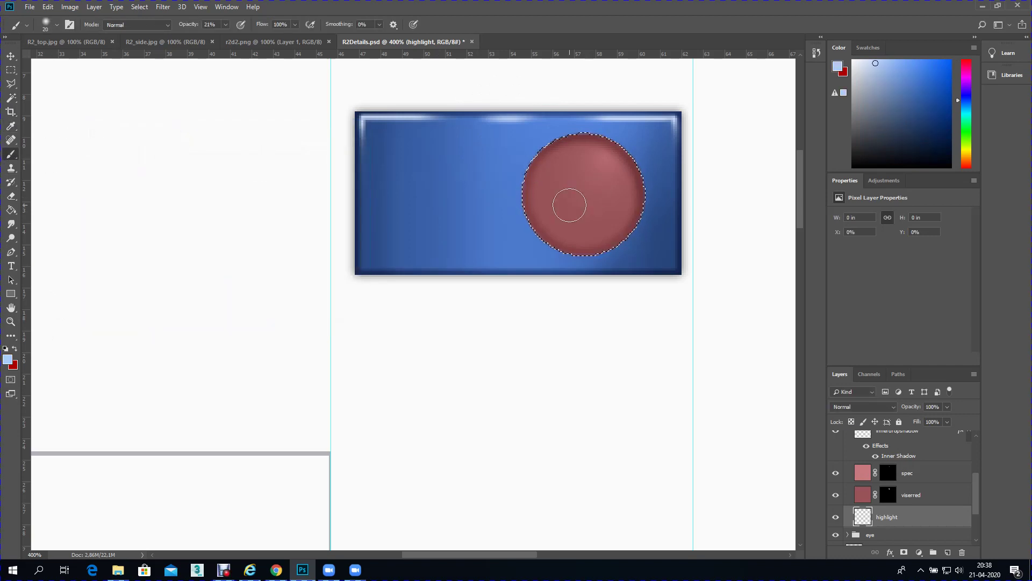
pyautogui.click(47, 25)
pyautogui.moveTo(67, 82); pyautogui.dragTo(144, 86)
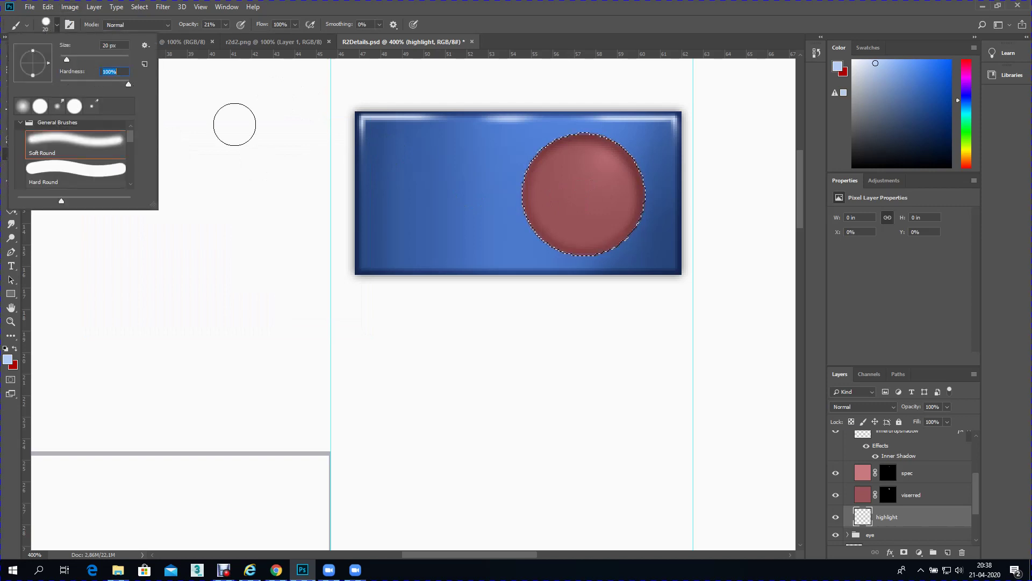
pyautogui.moveTo(66, 59); pyautogui.dragTo(161, 61)
pyautogui.moveTo(92, 61)
pyautogui.mouseDown()
pyautogui.moveTo(111, 67)
pyautogui.moveTo(100, 77)
pyautogui.moveTo(79, 59)
pyautogui.mouseUp()
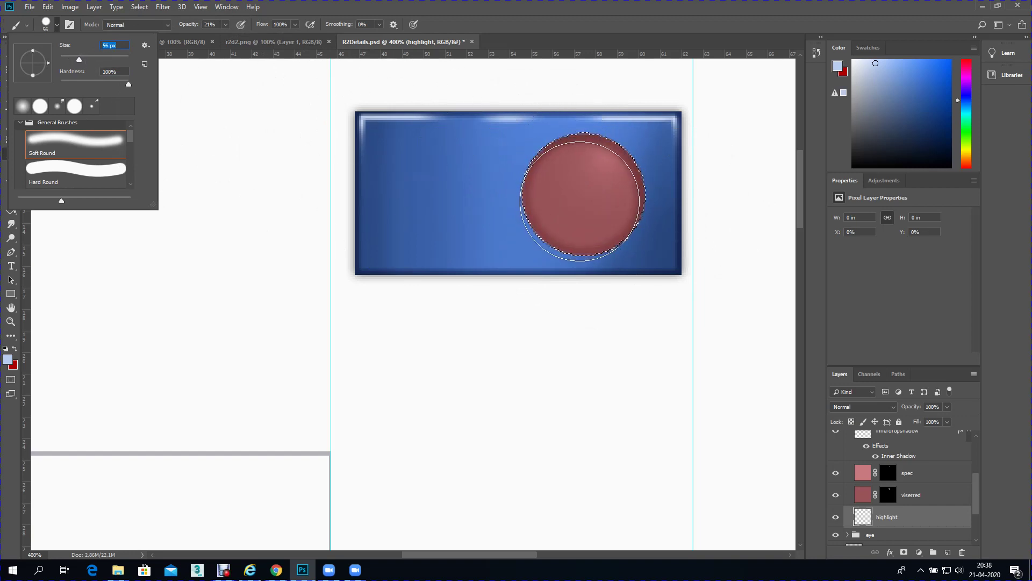
pyautogui.click(583, 201)
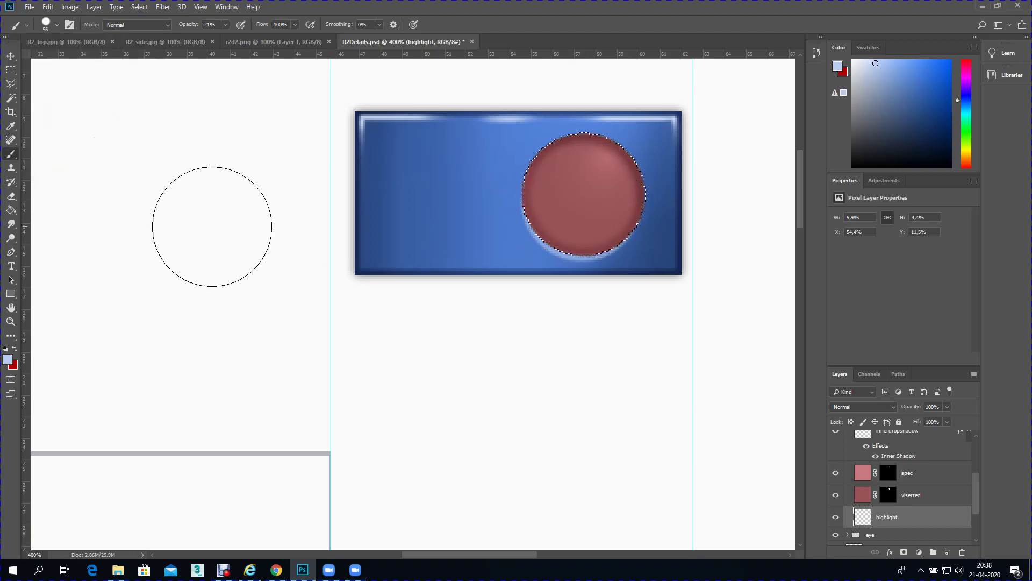
# Step: Deselect temporarily to inspect the rim highlight at different zoom levels, and undo the deselection
pyautogui.click(139, 7)
pyautogui.click(146, 25)
pyautogui.click(10, 321)
pyautogui.keyDown('alt'); pyautogui.click(311, 273); pyautogui.keyUp('alt')
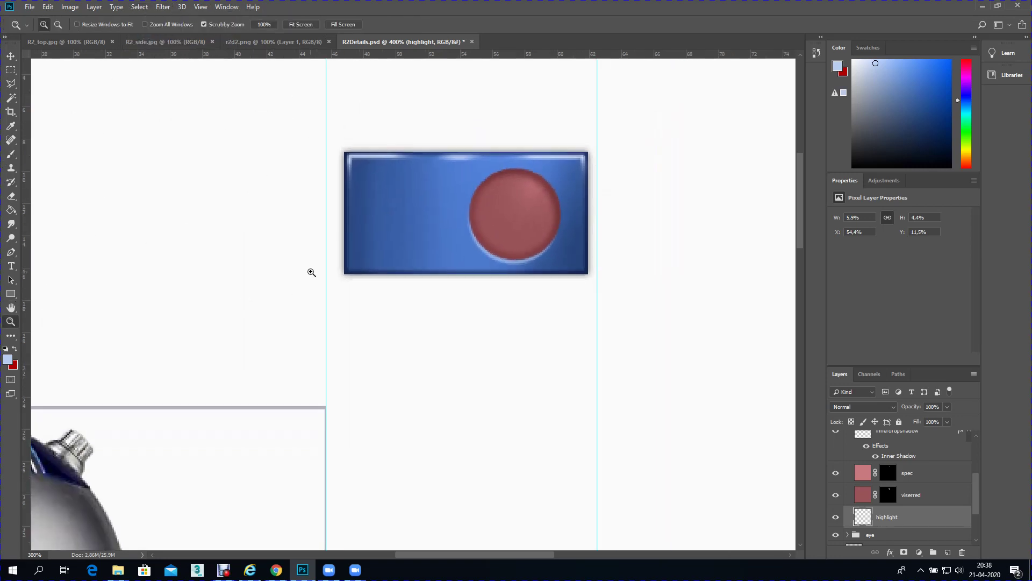
pyautogui.keyDown('alt'); pyautogui.click(310, 274); pyautogui.keyUp('alt')
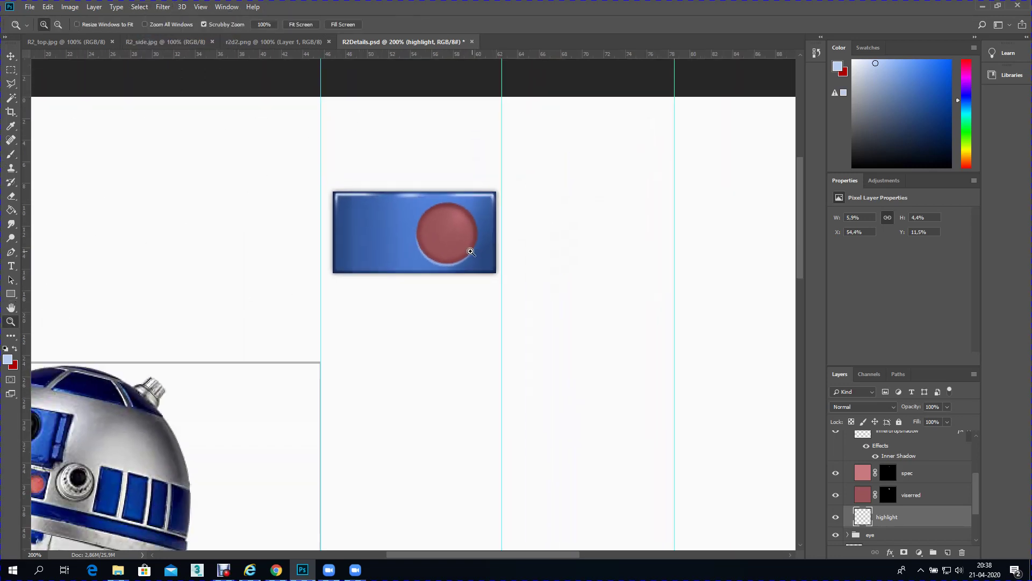
pyautogui.click(436, 253)
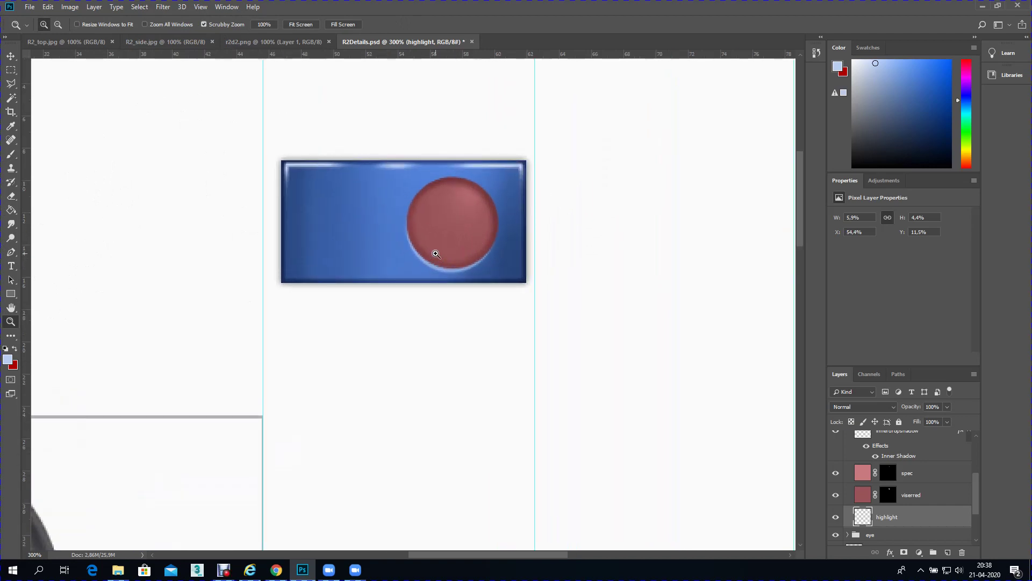
pyautogui.click(436, 254)
pyautogui.click(436, 253)
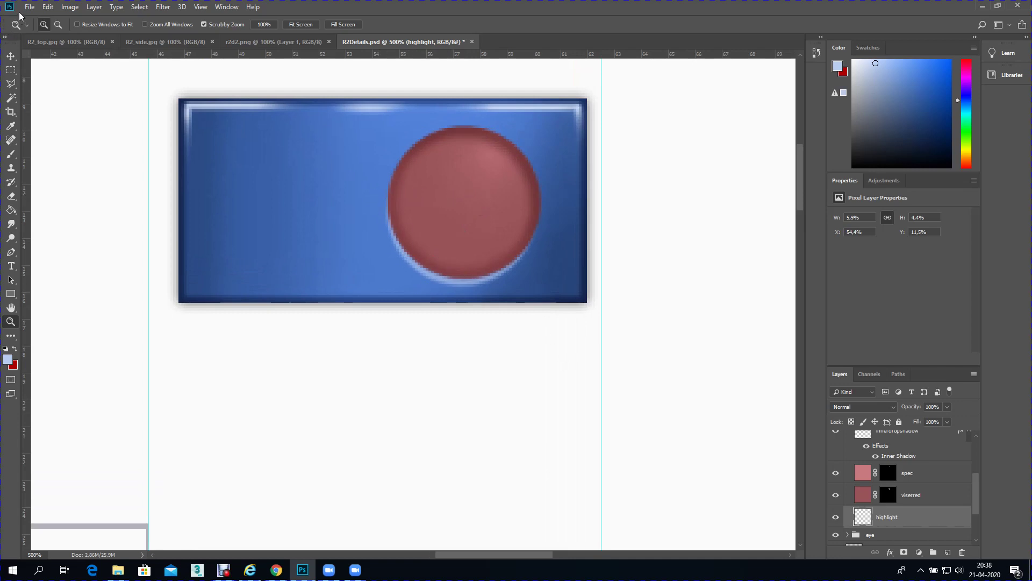
pyautogui.click(47, 7)
pyautogui.click(71, 19)
# Step: Reduce the brush size to 28 px and clear the circle selection around the red light
pyautogui.press('b')
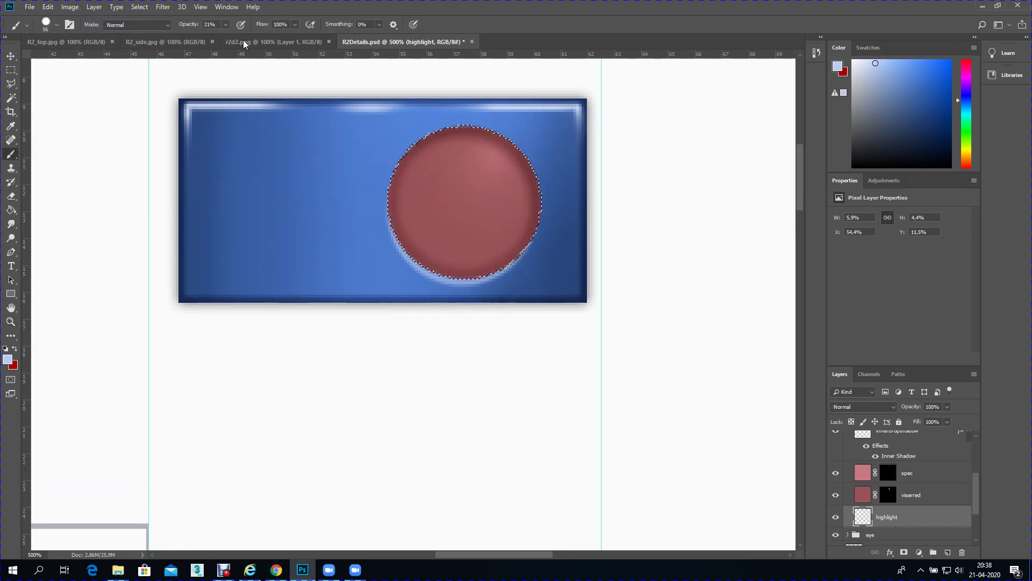
pyautogui.click(54, 25)
pyautogui.moveTo(77, 59); pyautogui.dragTo(70, 60)
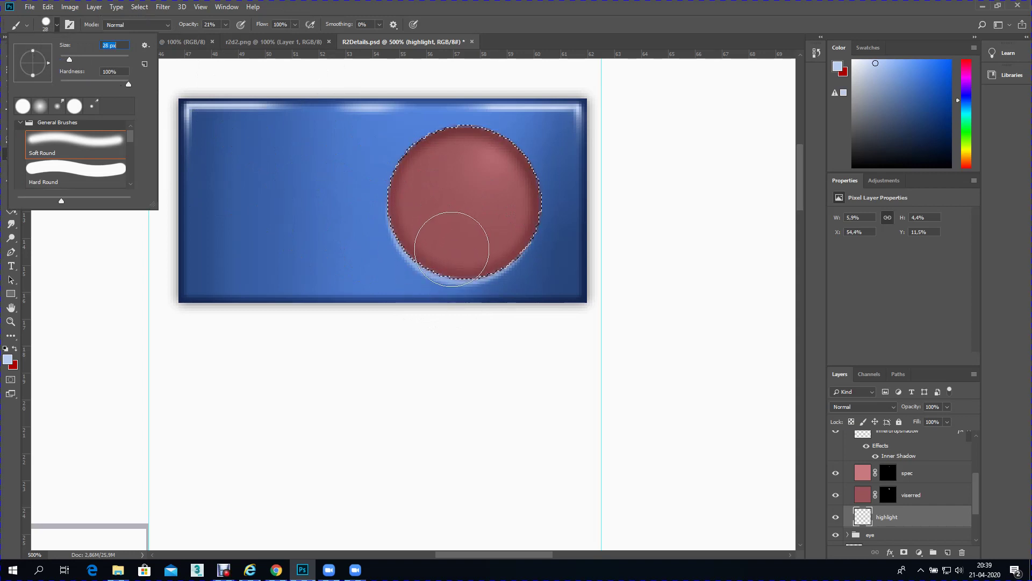
pyautogui.press('Return')
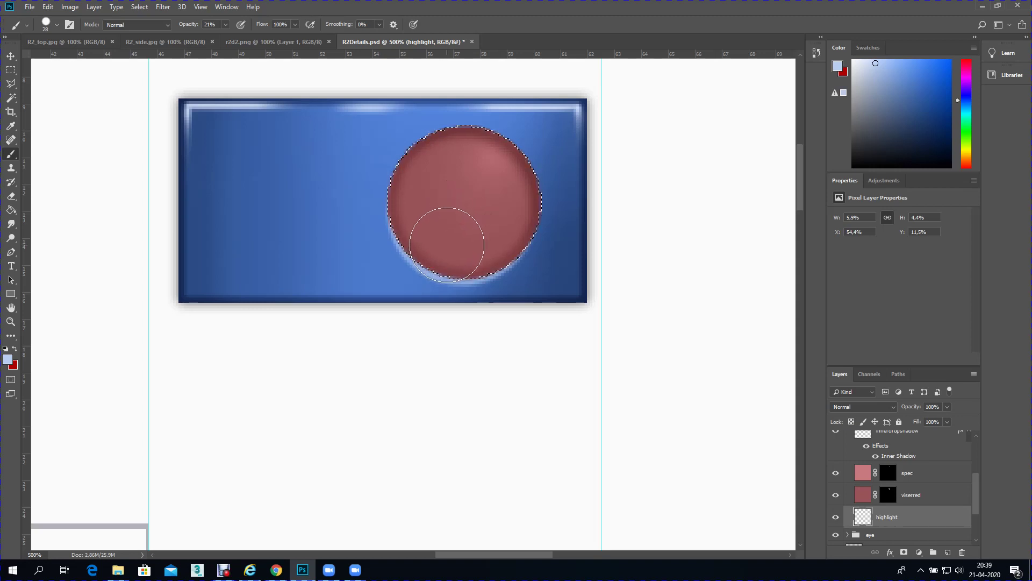
pyautogui.click(116, 7)
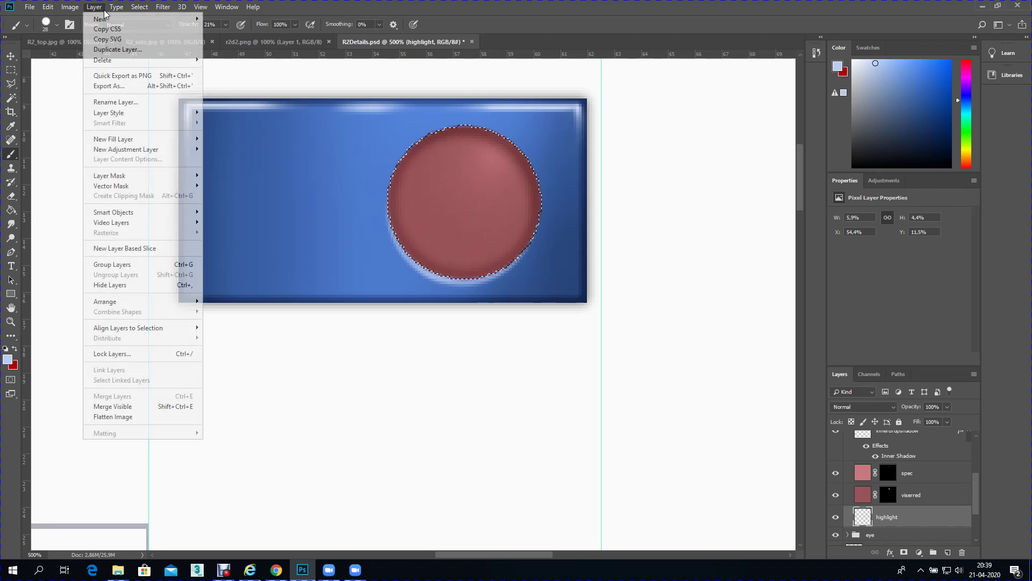
pyautogui.moveTo(139, 8)
pyautogui.click(150, 29)
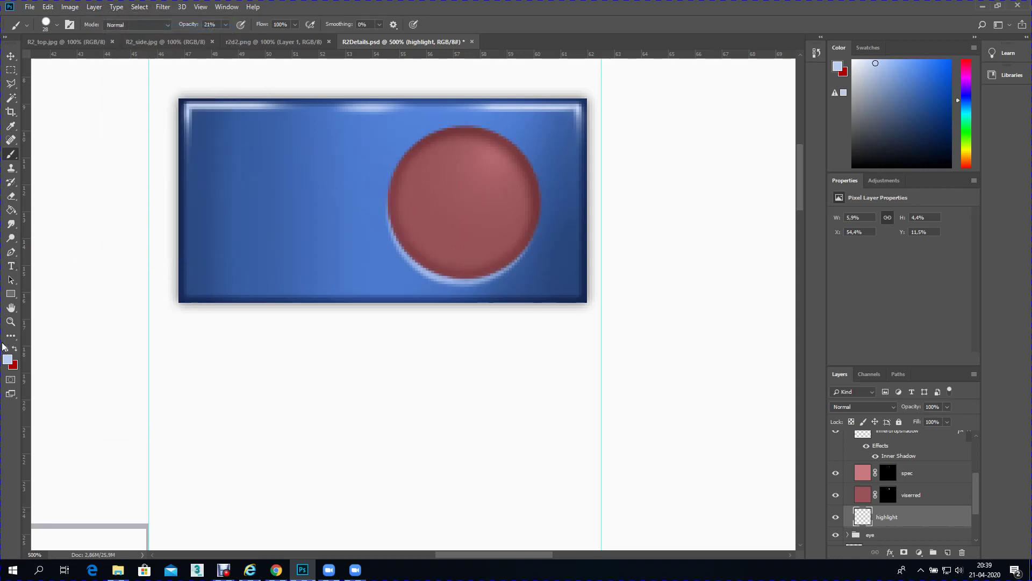
# Step: Compare the recreated panel and rim highlight with the red light on R2-D2's head at different zoom levels
pyautogui.click(10, 321)
pyautogui.scroll(-6, 208, 270)
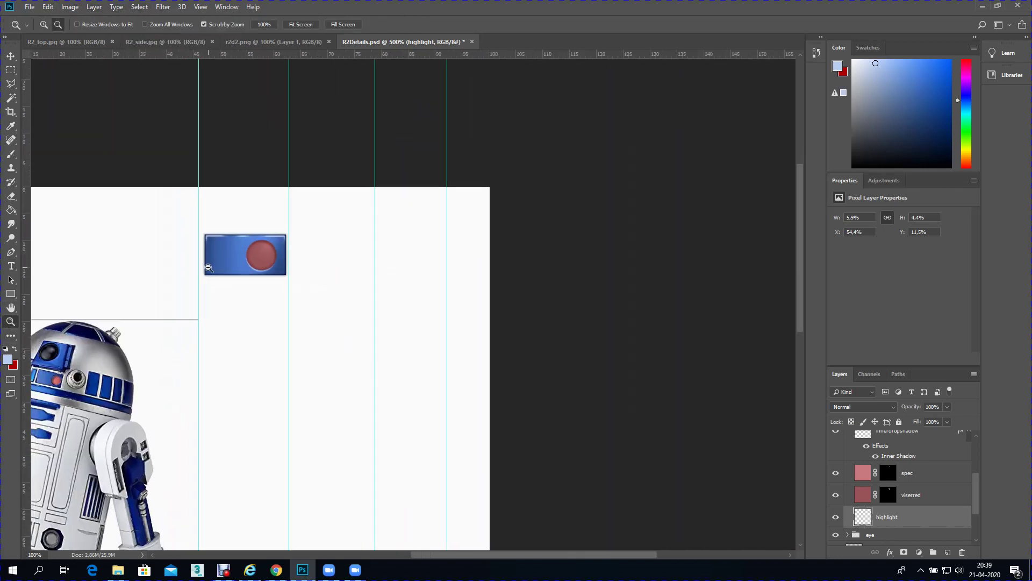
pyautogui.click(404, 335)
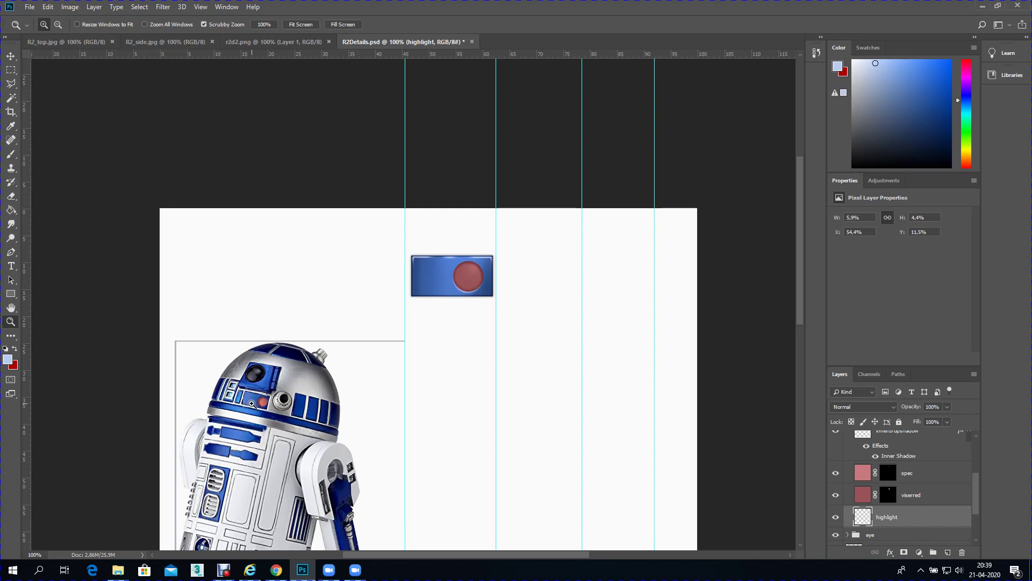
pyautogui.click(251, 403)
pyautogui.click(251, 404)
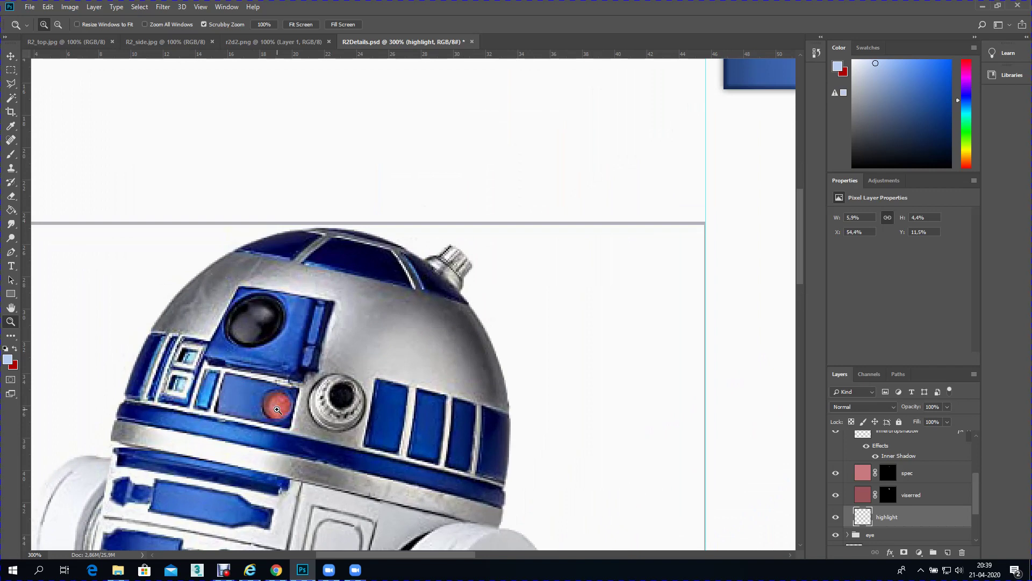
pyautogui.keyDown('alt'); pyautogui.click(300, 385); pyautogui.keyUp('alt')
pyautogui.keyDown('alt'); pyautogui.click(300, 385); pyautogui.keyUp('alt')
pyautogui.click(501, 250)
pyautogui.click(500, 250)
pyautogui.click(435, 247)
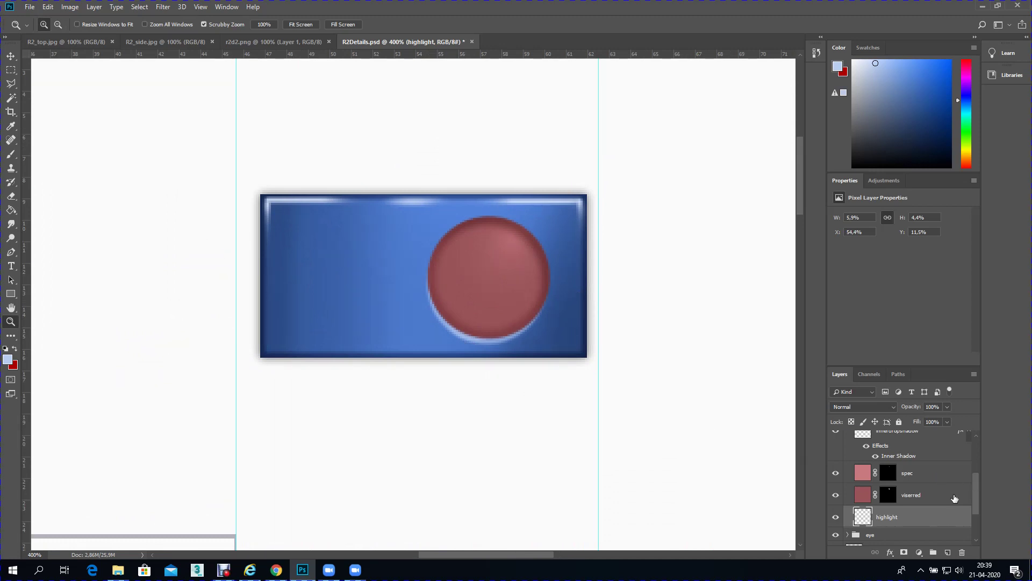
# Step: Add a layer named dark directly above the highlight layer and load the viserred layer's mask as a selection
pyautogui.click(948, 553)
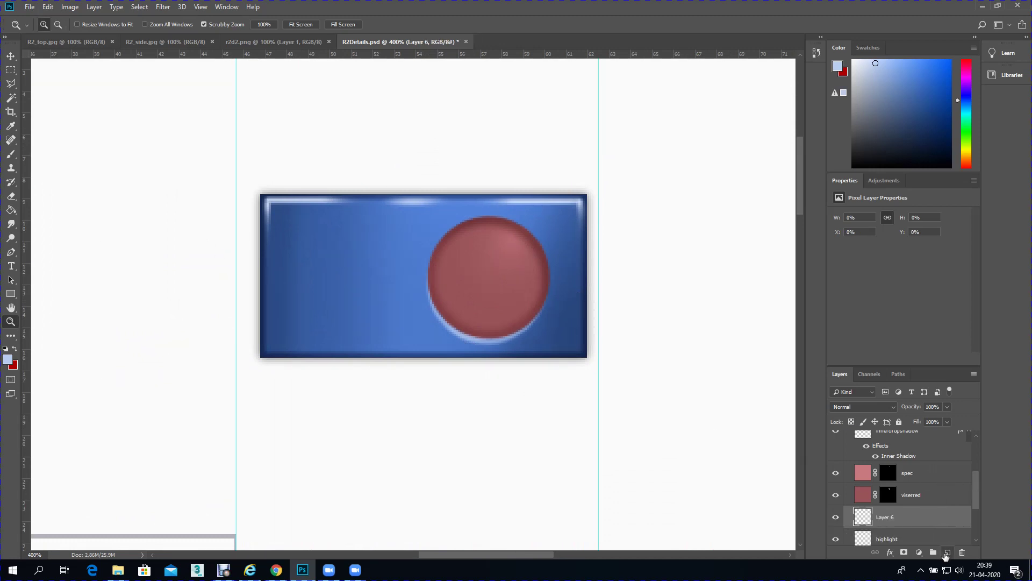
pyautogui.doubleClick(891, 518)
pyautogui.write('dark')
pyautogui.press('Return')
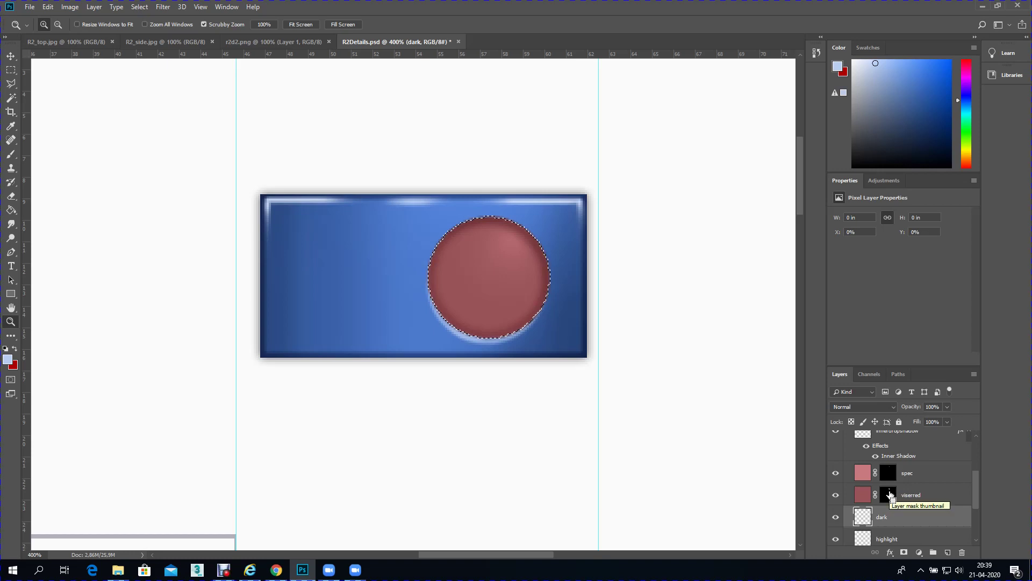
# Step: Sample the panel's blue near its lower-right corner as the foreground colour and darken it to 1b3058
pyautogui.click(7, 359)
pyautogui.click(566, 333)
pyautogui.click(185, 242)
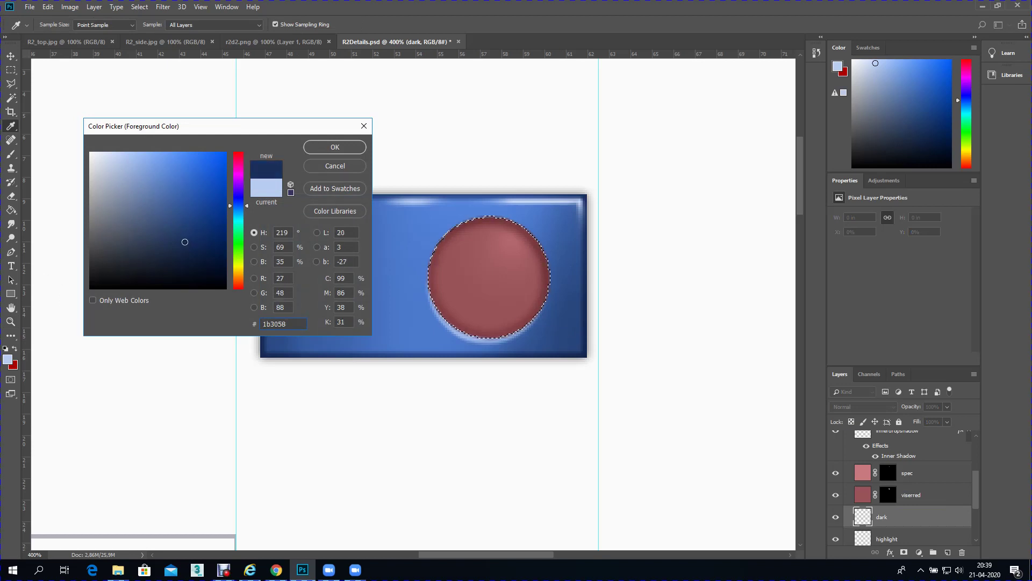
pyautogui.click(315, 147)
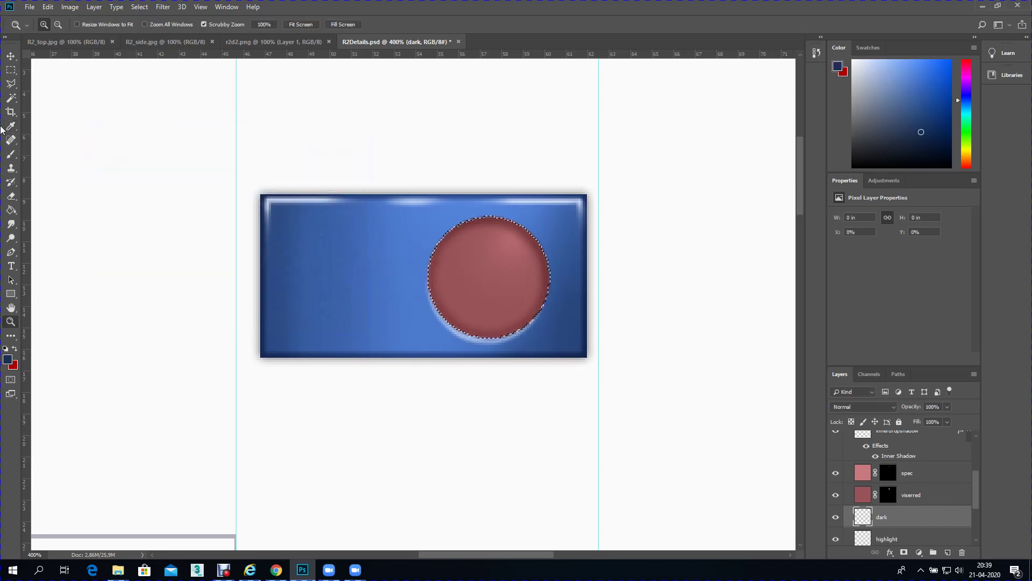
# Step: Invert the circle selection, paint a dark-blue shadow just outside the circle's upper-right edge with a 56 px brush, and deselect
pyautogui.click(11, 153)
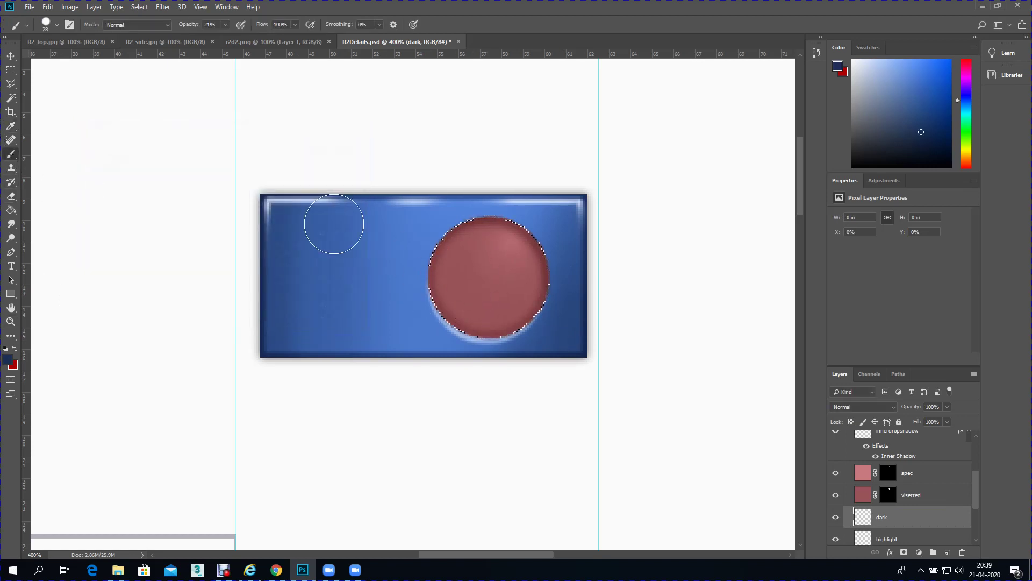
pyautogui.click(42, 22)
pyautogui.moveTo(73, 60)
pyautogui.mouseDown()
pyautogui.moveTo(123, 60)
pyautogui.moveTo(75, 60)
pyautogui.moveTo(92, 61)
pyautogui.mouseUp()
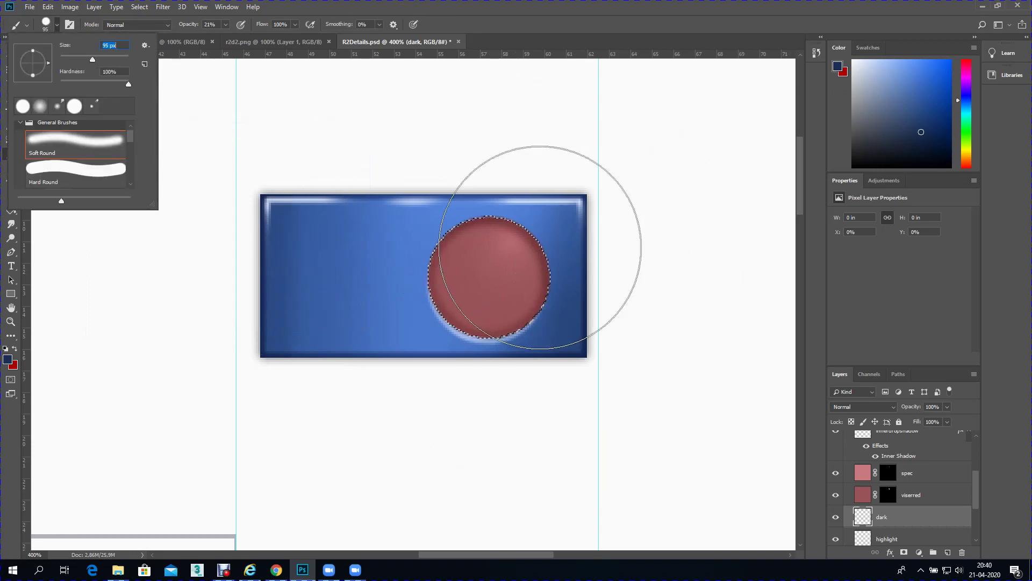
pyautogui.moveTo(84, 61); pyautogui.dragTo(82, 60)
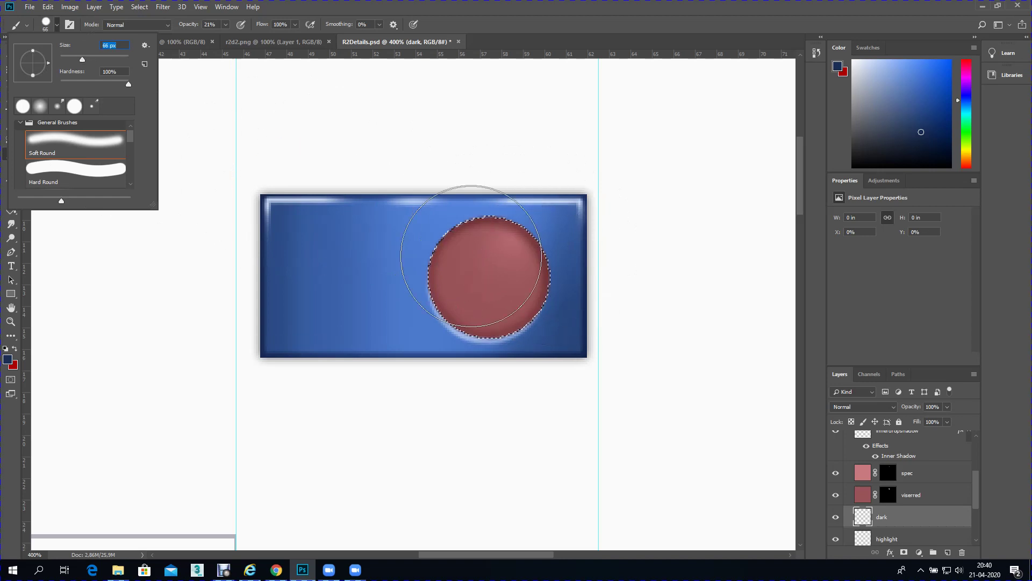
pyautogui.click(79, 60)
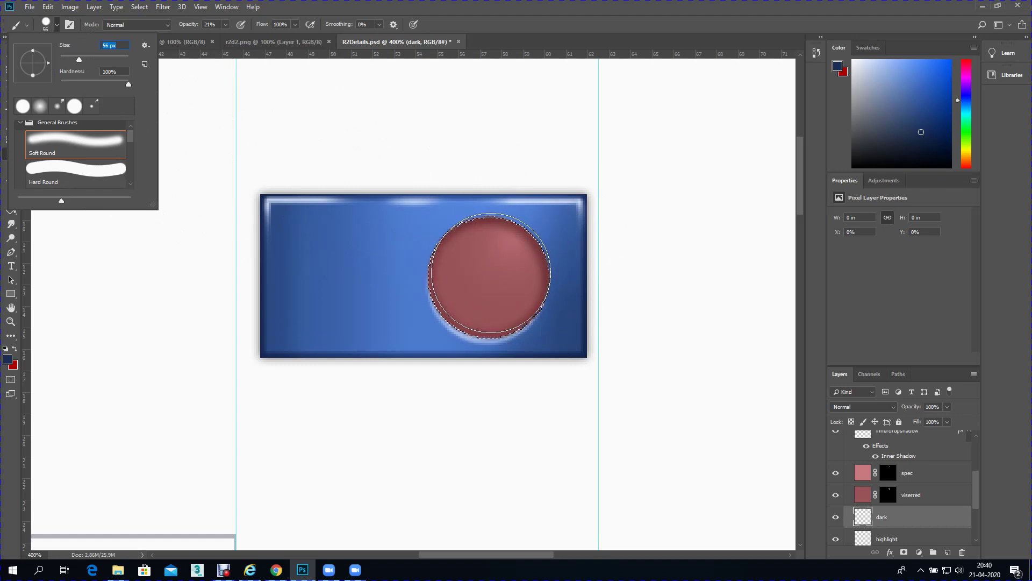
pyautogui.press('Return')
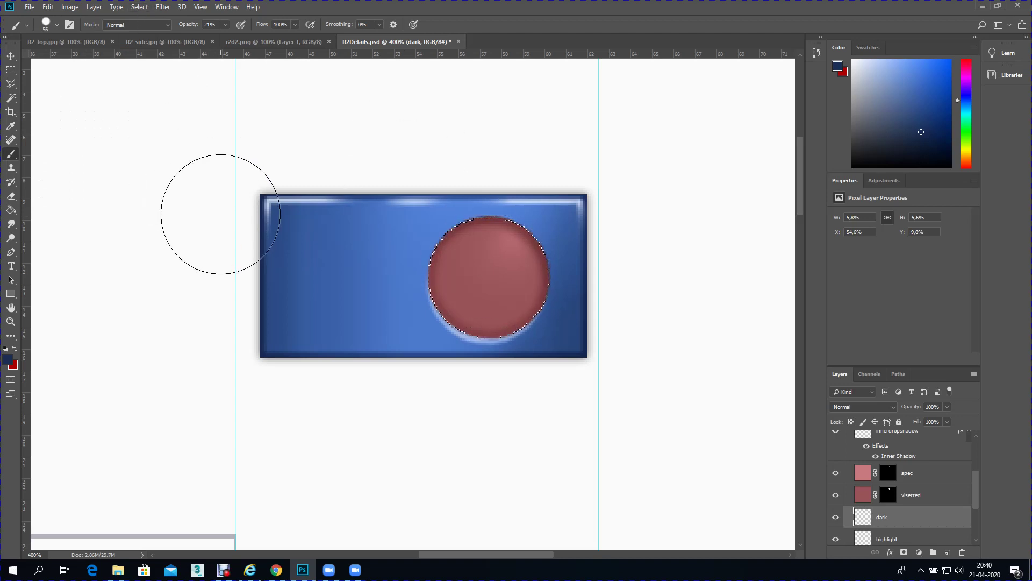
pyautogui.click(131, 8)
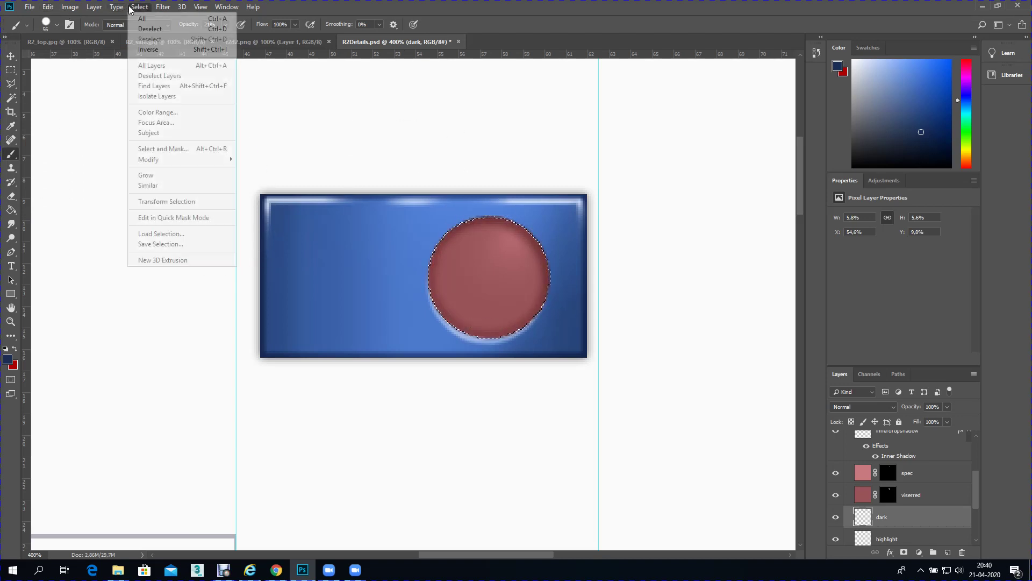
pyautogui.click(148, 49)
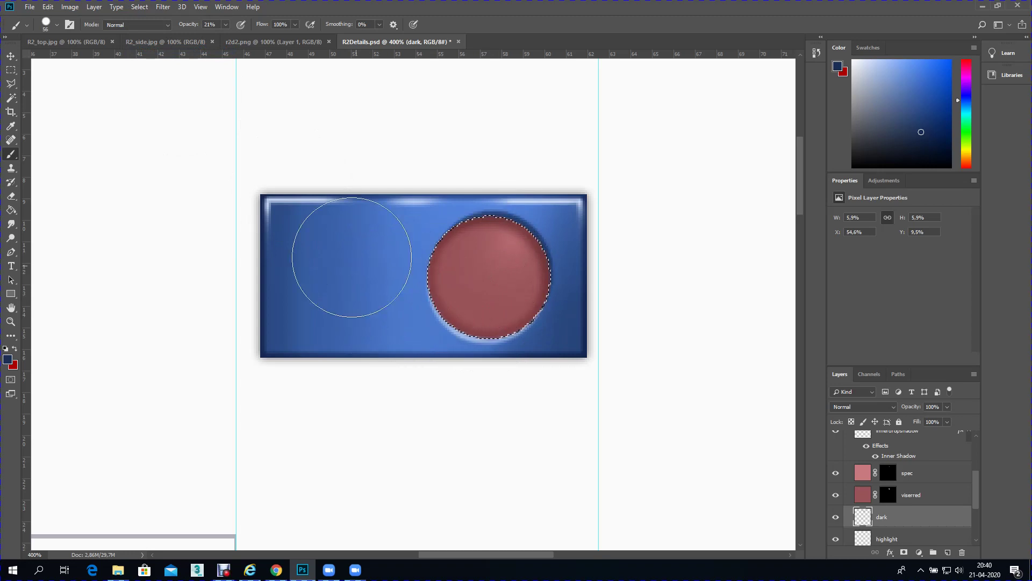
pyautogui.click(150, 7)
pyautogui.click(153, 26)
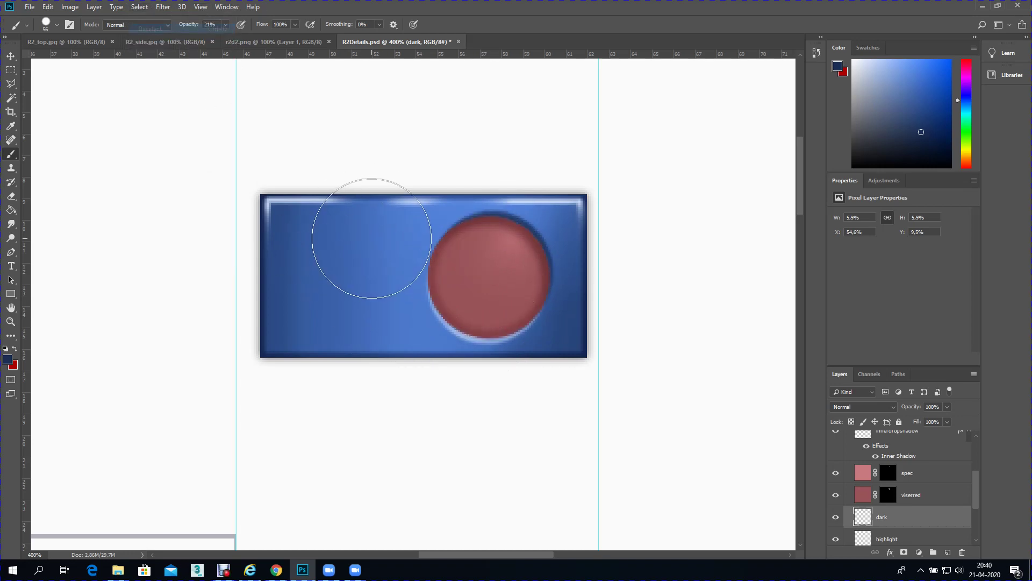
# Step: Inspect the circle's dark rim and highlight at several zoom levels, comparing the panel with the R2-D2 reference
pyautogui.click(9, 322)
pyautogui.hotkey('ctrl', '-')
pyautogui.hotkey('ctrl', '-')
pyautogui.hotkey('ctrl', '-')
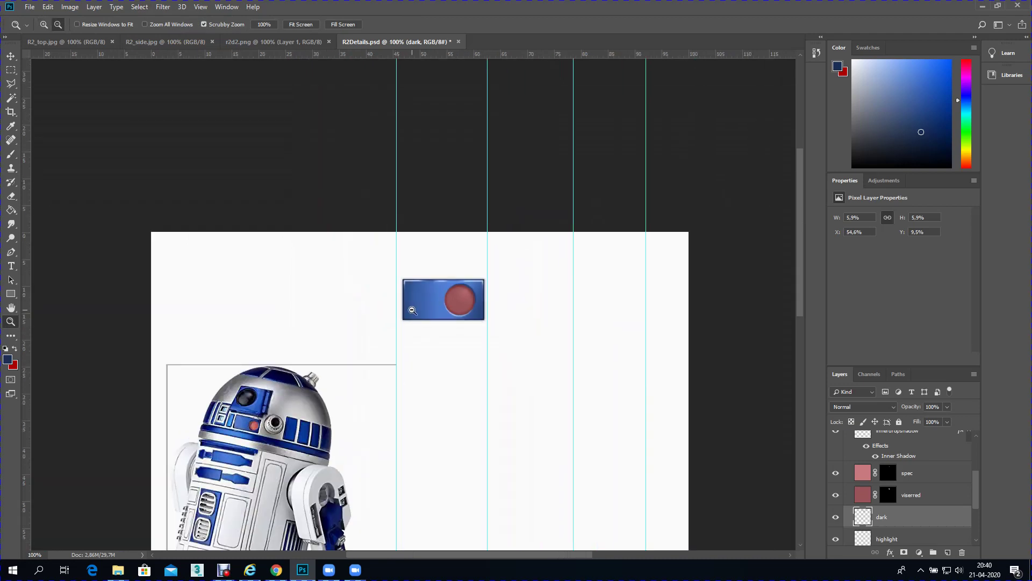
pyautogui.hotkey('ctrl', '-')
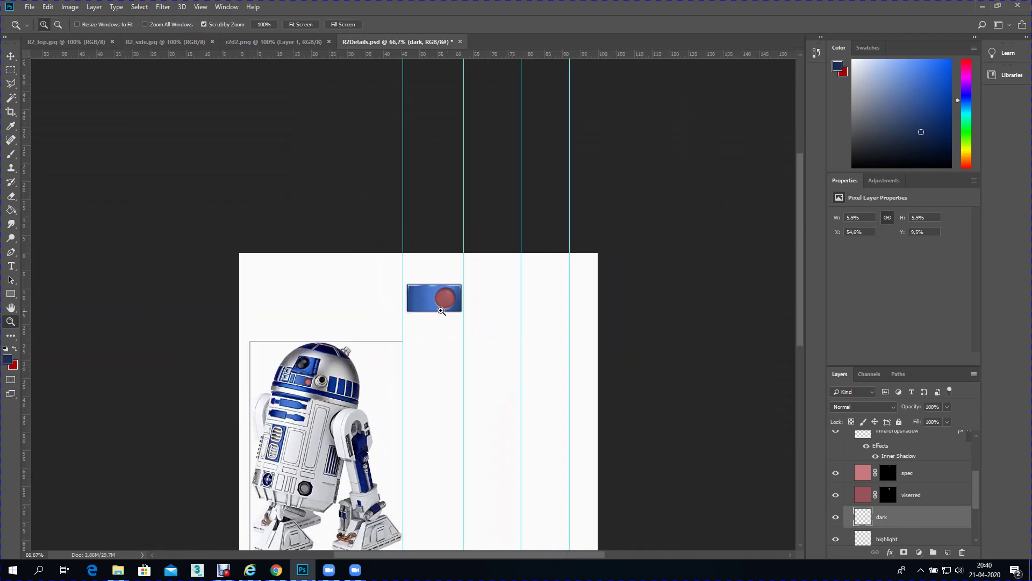
pyautogui.click(441, 310)
pyautogui.click(438, 302)
pyautogui.keyDown('alt'); pyautogui.click(410, 313); pyautogui.keyUp('alt')
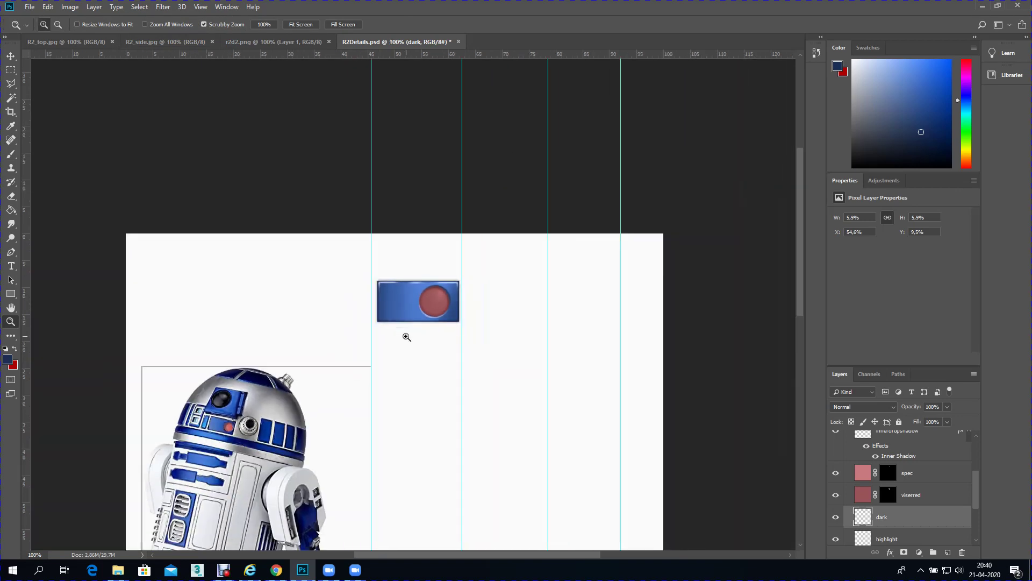
pyautogui.click(426, 304)
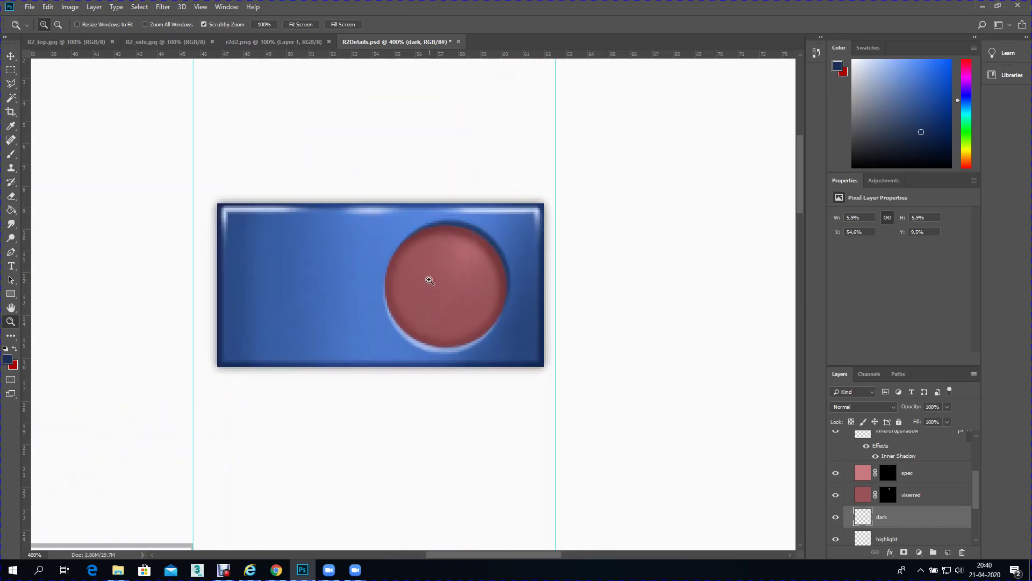
pyautogui.keyDown('alt'); pyautogui.click(430, 280); pyautogui.keyUp('alt')
pyautogui.click(430, 280)
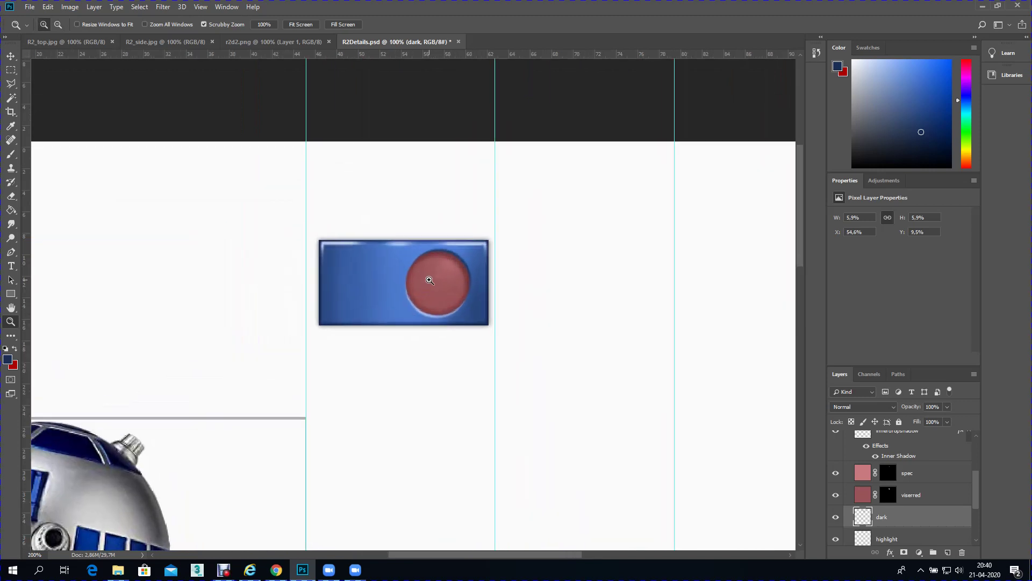
pyautogui.click(429, 280)
# Step: Save the file, and collapse and select the redpart layer group
pyautogui.hotkey('ctrl', 's')
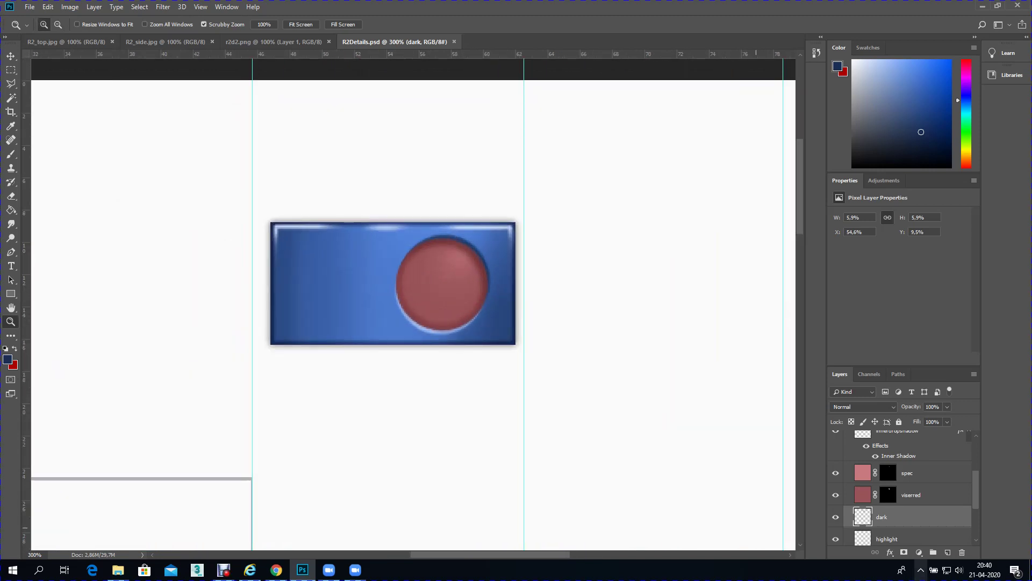
pyautogui.scroll(3, 888, 492)
pyautogui.scroll(1, 836, 478)
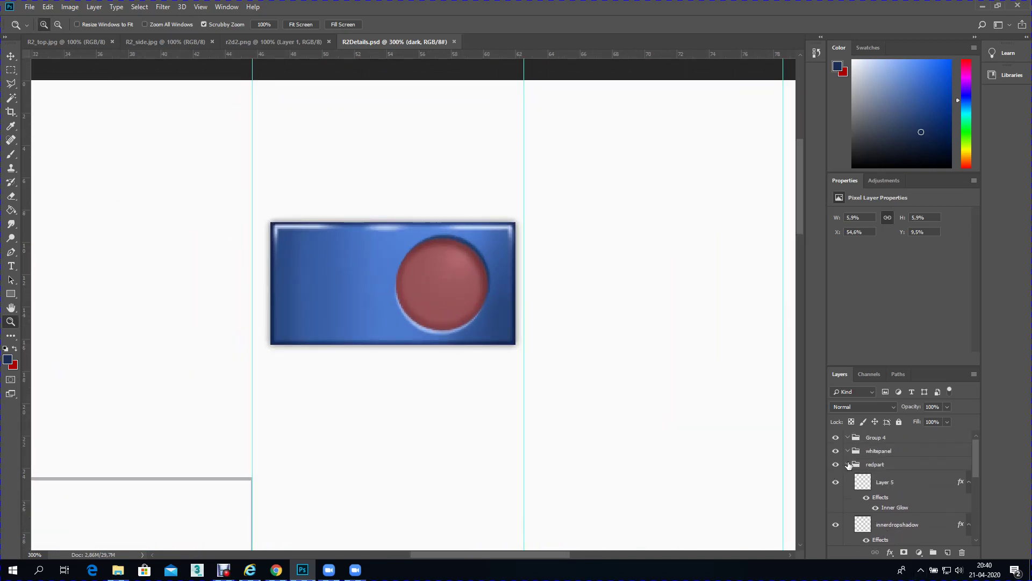
pyautogui.click(848, 465)
pyautogui.rightClick(886, 466)
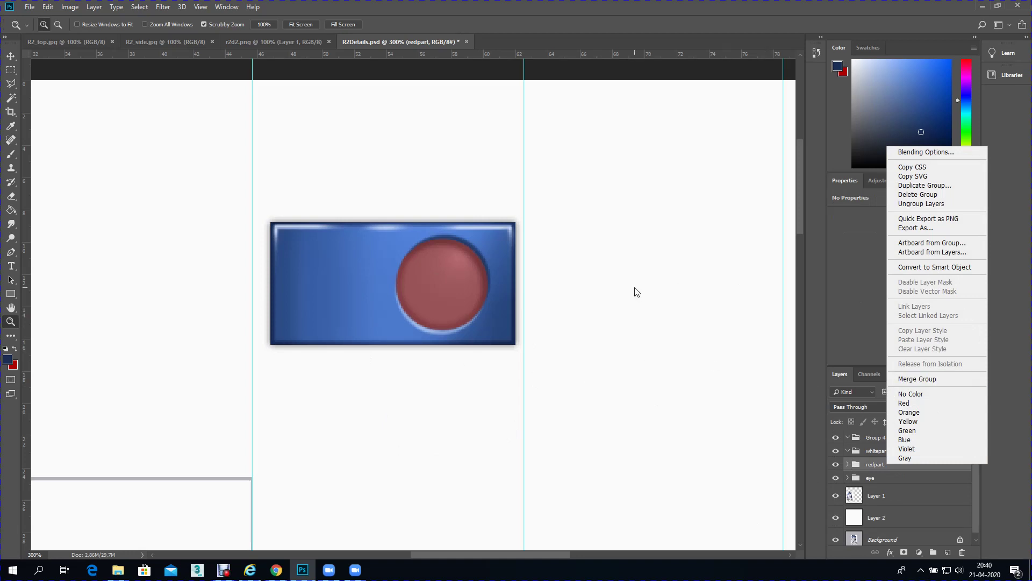
pyautogui.click(636, 55)
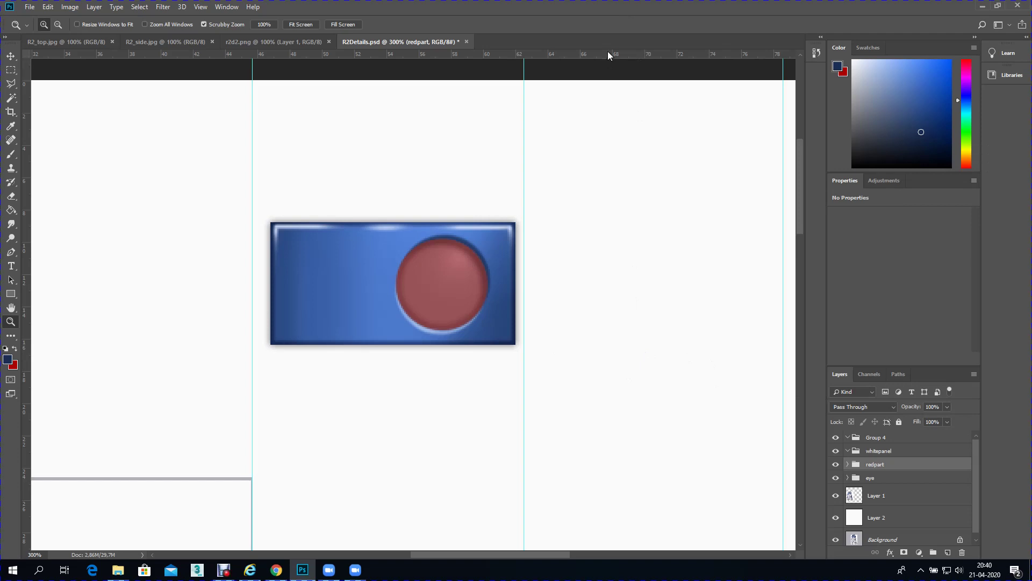